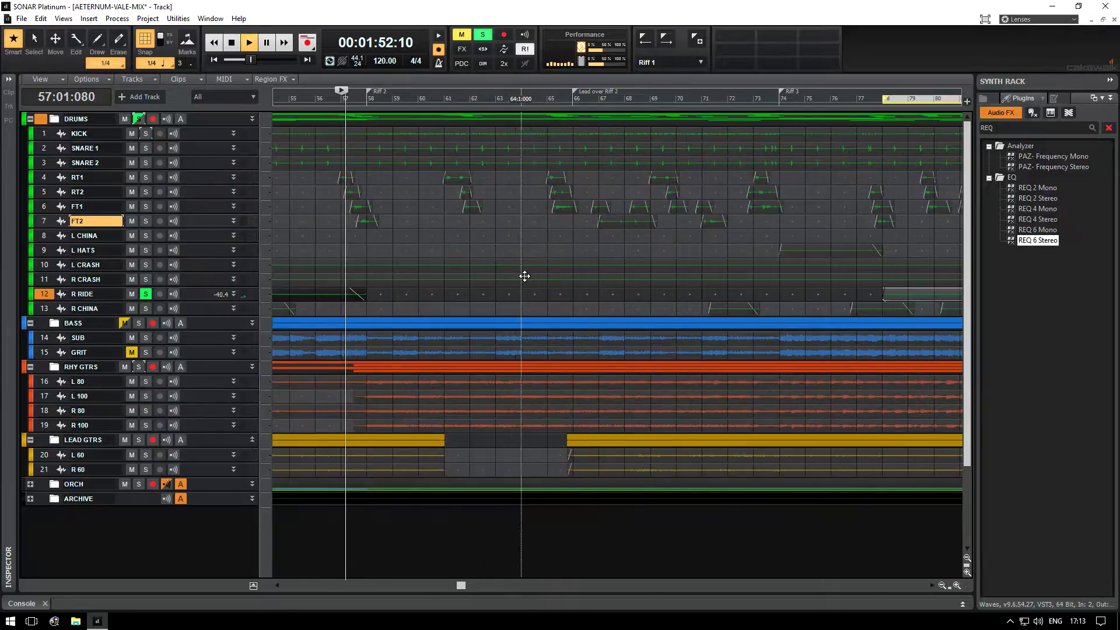
Play the song from measure 78 and insert the Q10 Mono equalizer on the R RIDE track.
click(884, 246)
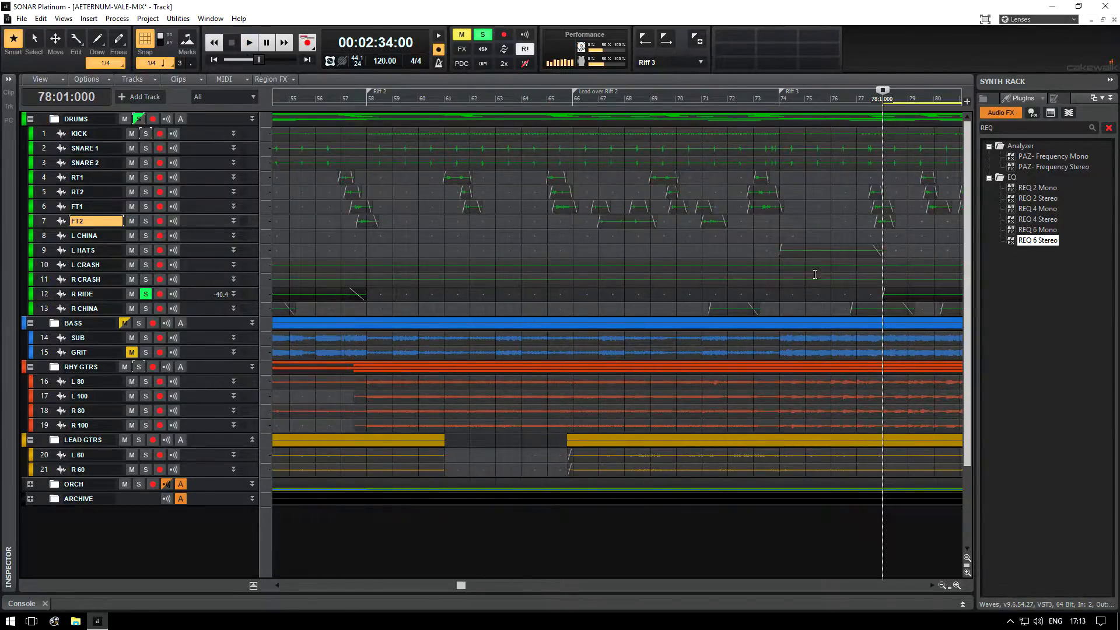
key(space)
key(alt+2)
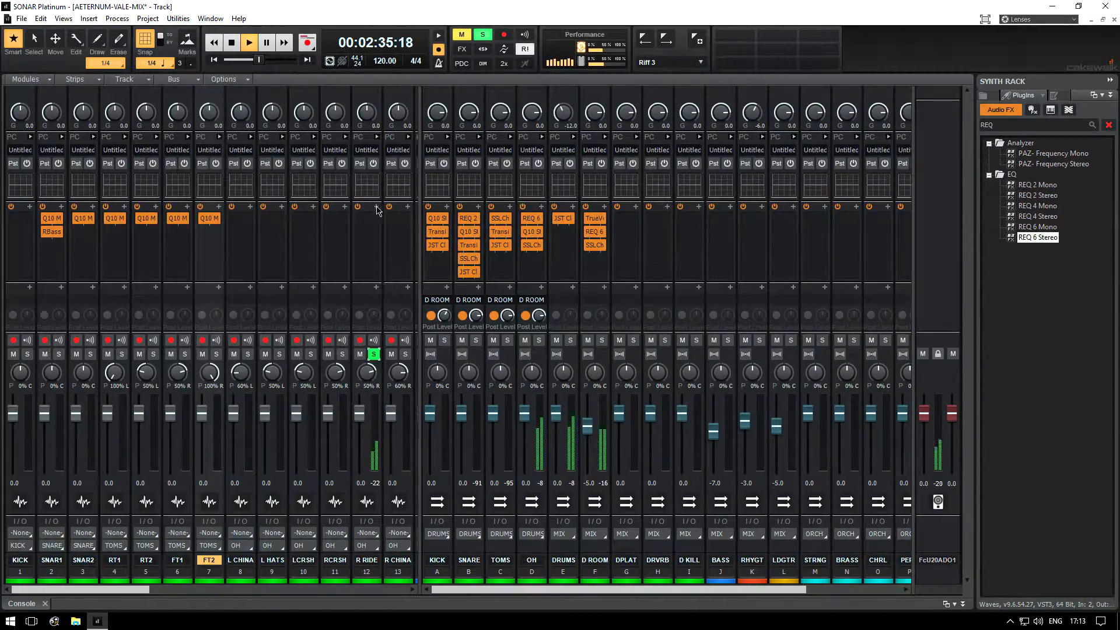
click(1027, 126)
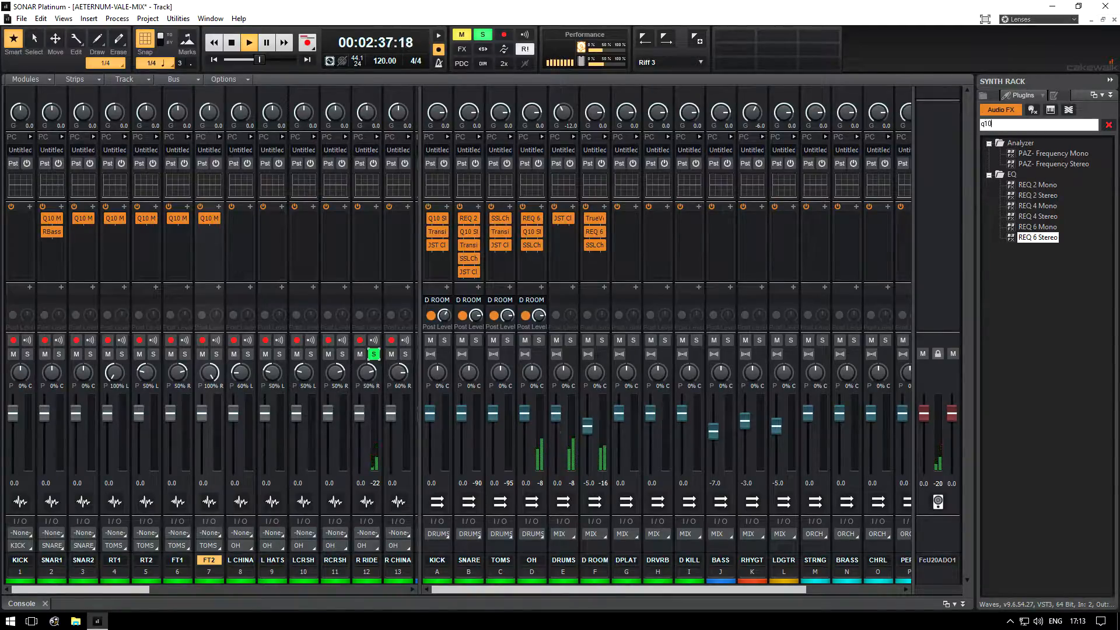
drag(1035, 153, 370, 239)
Place Q10 band 6 at about 2270 Hz on the ride, with a Q of 75 and a gain of -12 dB.
drag(778, 218, 808, 177)
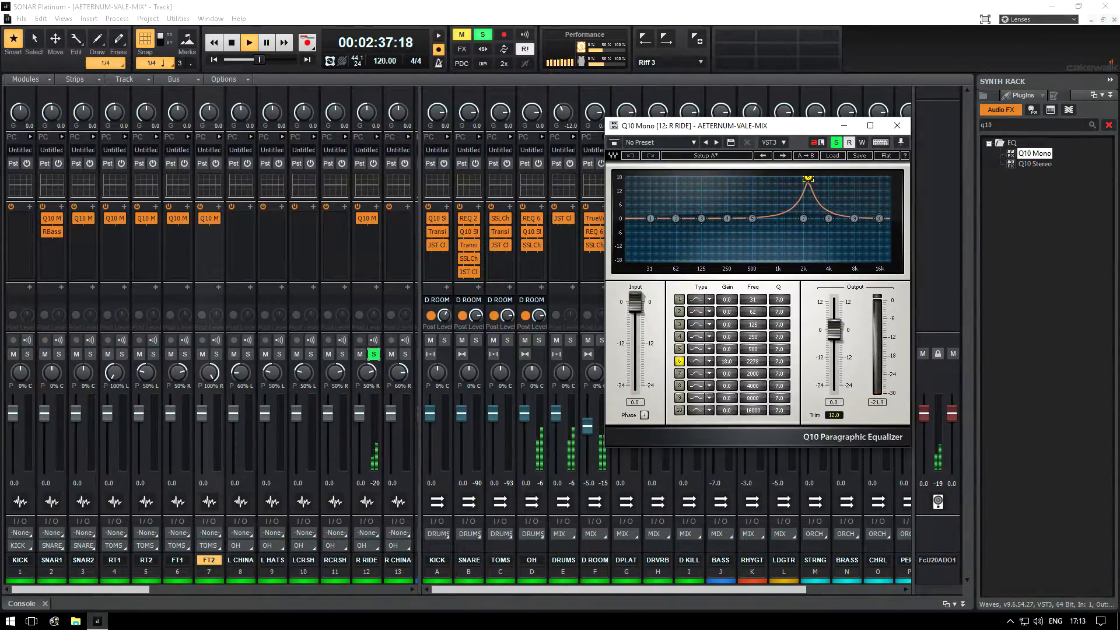
drag(779, 362, 775, 361)
click(777, 362)
text(75)
key(Return)
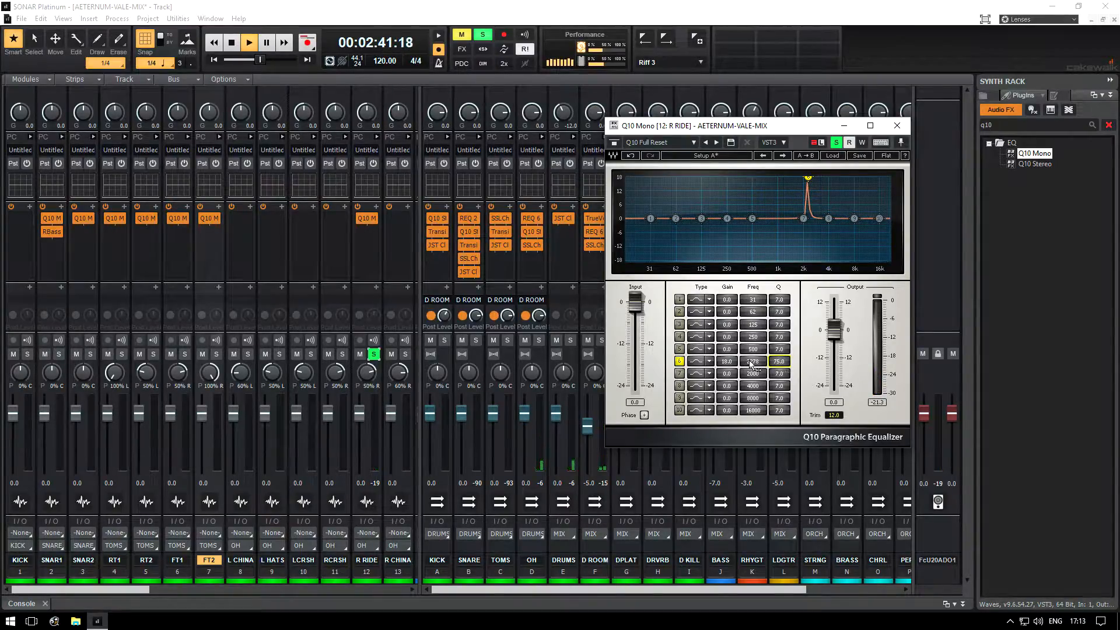
click(725, 363)
text(-12)
key(Return)
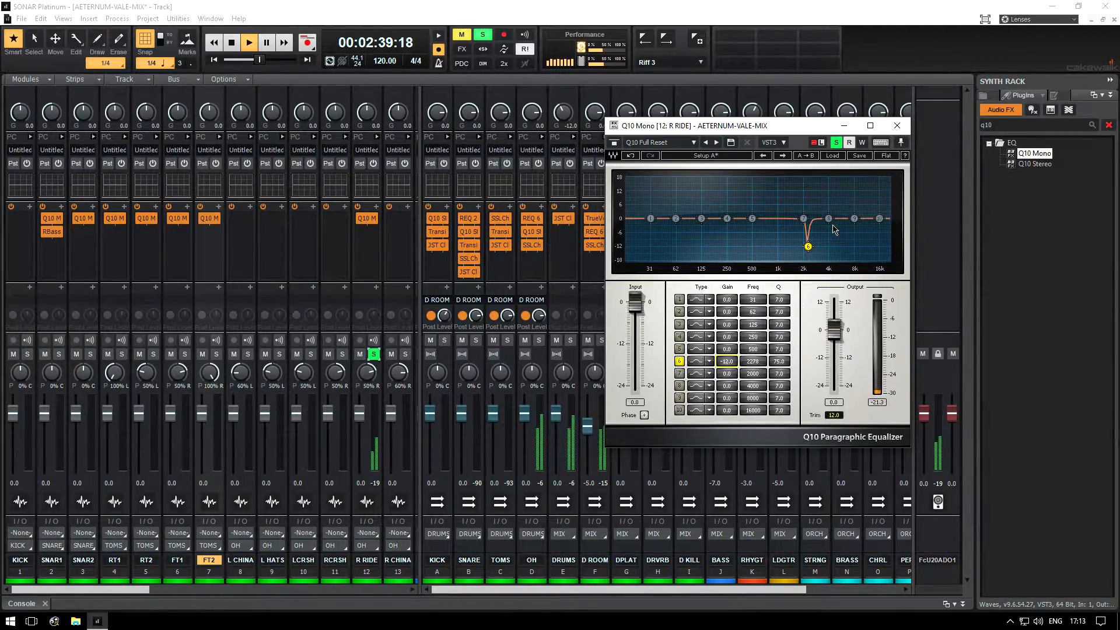
Place Q10 band 8 at about 3244 Hz, with a Q of 50 and a gain of -6 dB.
drag(828, 218, 821, 178)
drag(781, 362, 780, 338)
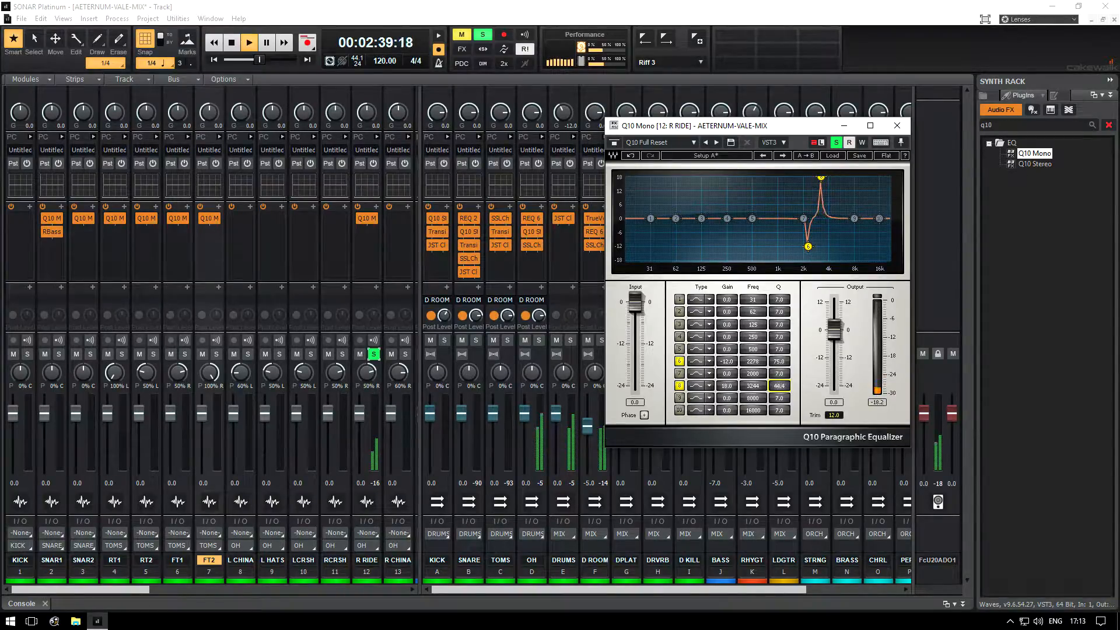
double_click(780, 386)
text(50)
key(Return)
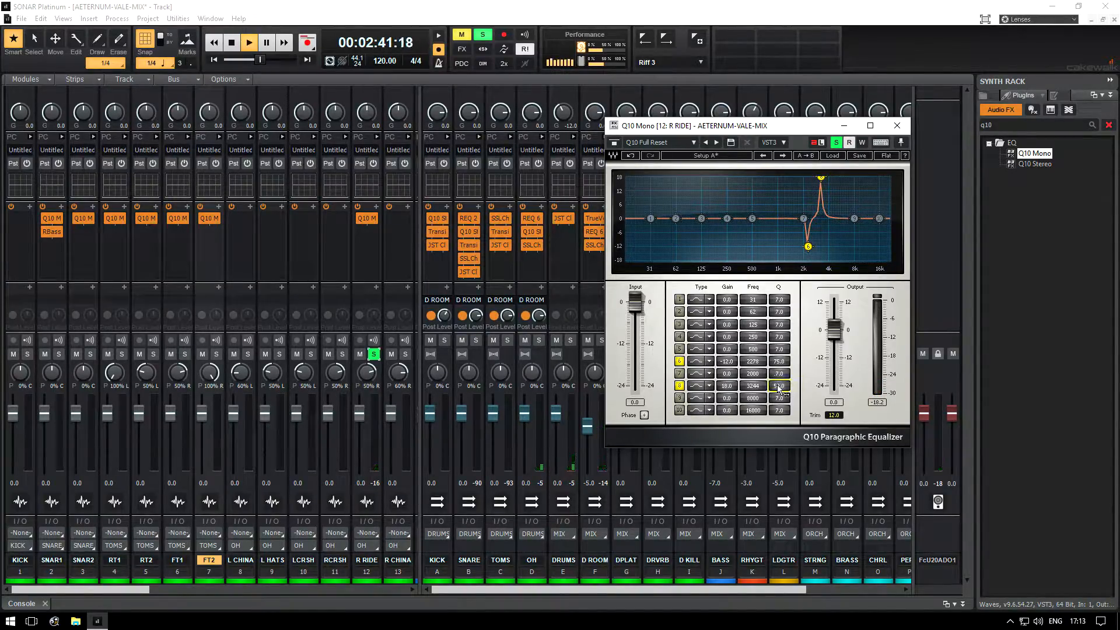
double_click(726, 385)
text(-6)
key(Return)
Deepen the band 6 cut to -18 dB and set its Q to 50.
click(728, 362)
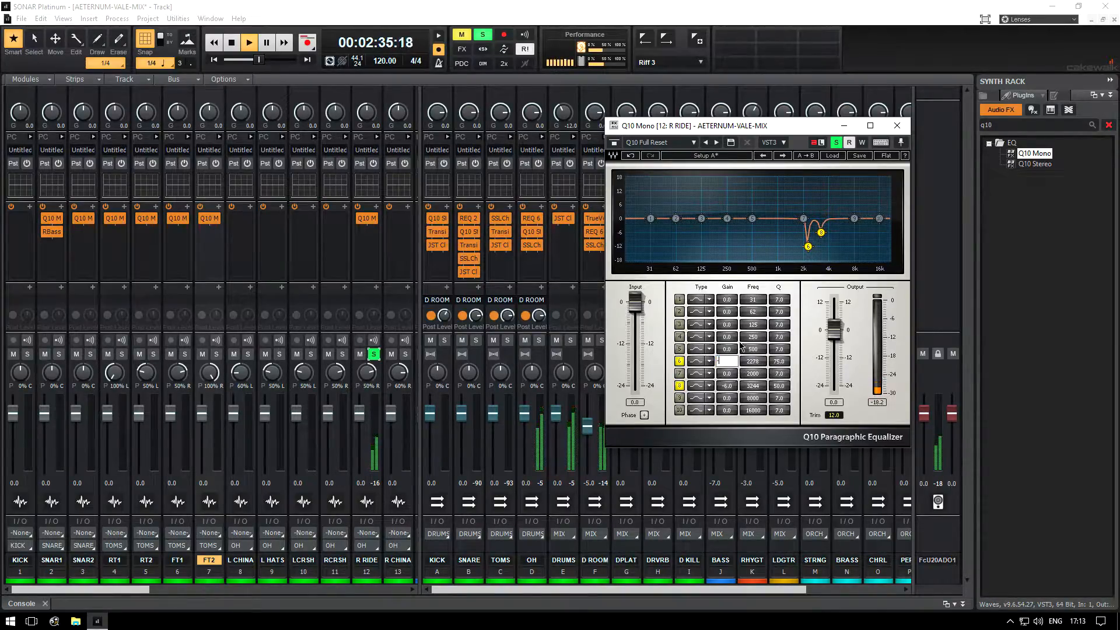
key(Return)
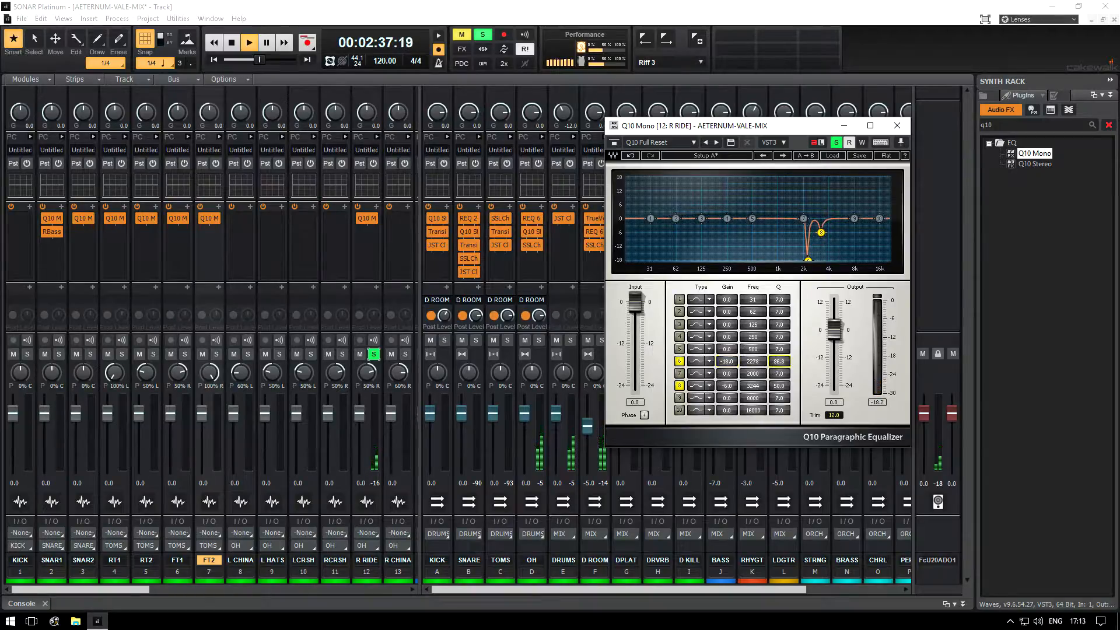
drag(780, 361, 780, 384)
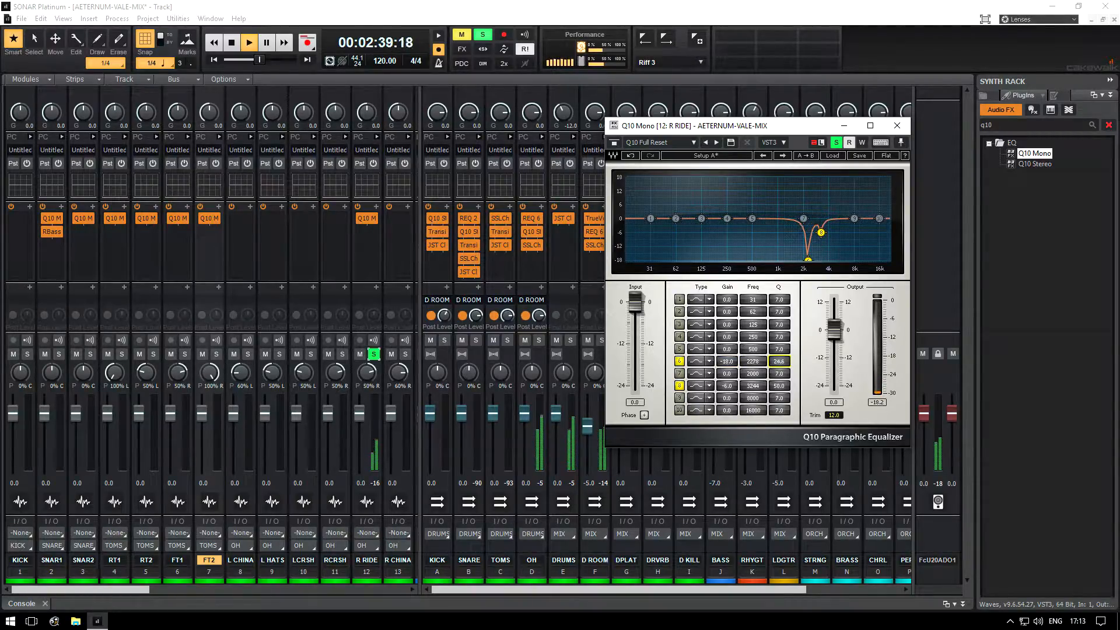
double_click(781, 361)
text(50)
key(Return)
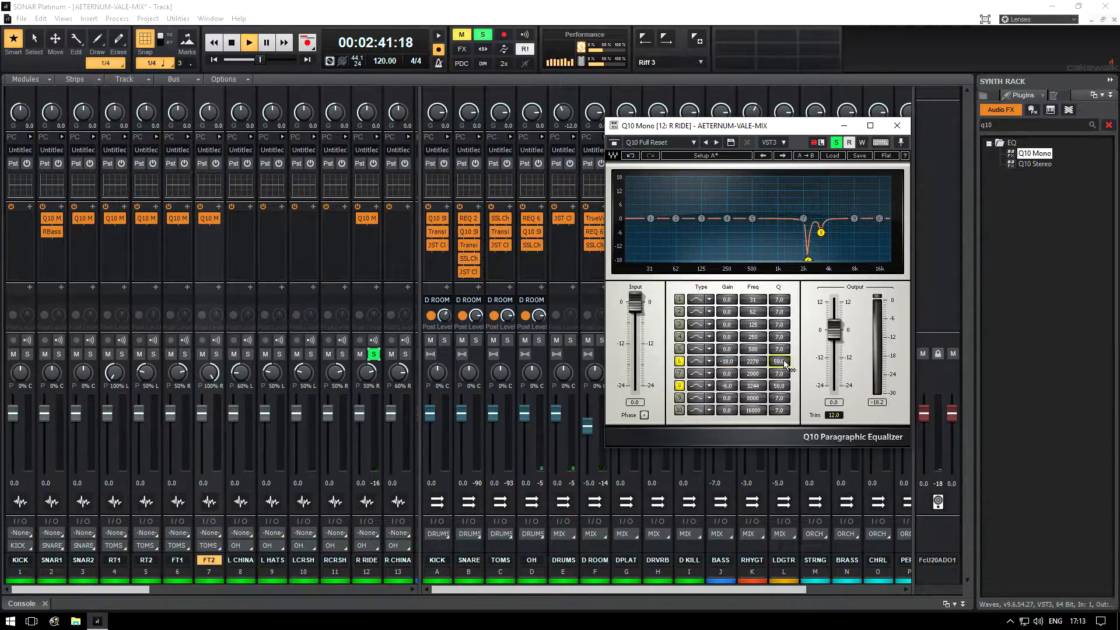
Compare the ride's sound with equalizer bands 6 and 8 switched off and on.
click(680, 363)
click(680, 362)
click(680, 363)
click(680, 362)
click(681, 387)
click(681, 387)
Raise equalizer band 9 by about 3.9 dB at about 5187 Hz and compare the sound with it off and on.
mouse_move(854, 218)
mouse_down()
mouse_move(828, 208)
mouse_move(839, 213)
mouse_up()
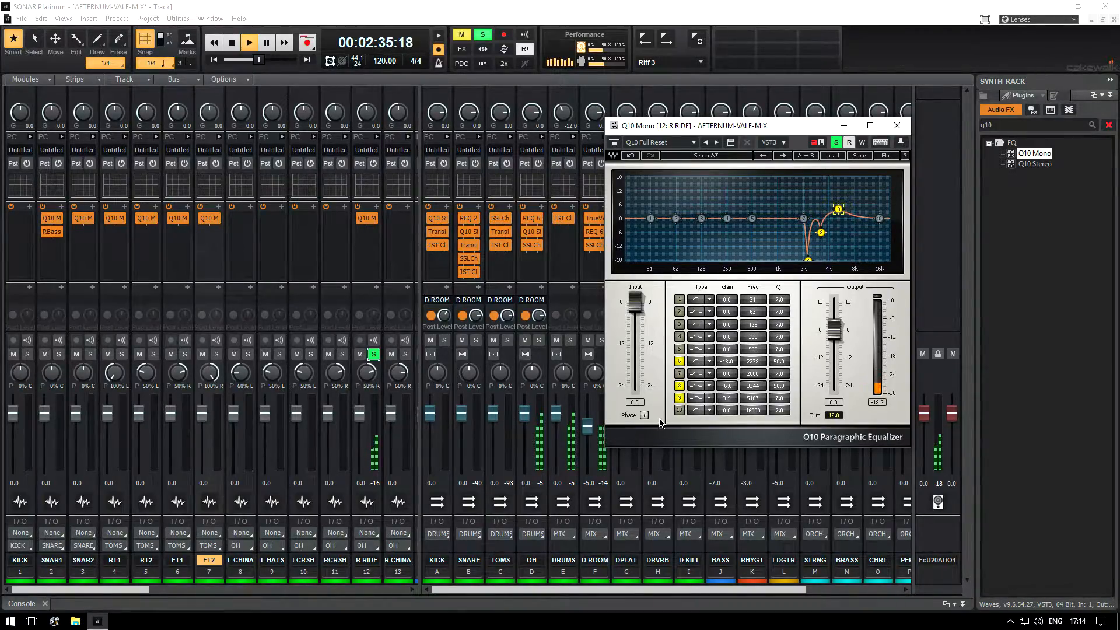
click(681, 399)
click(681, 399)
click(681, 399)
click(681, 399)
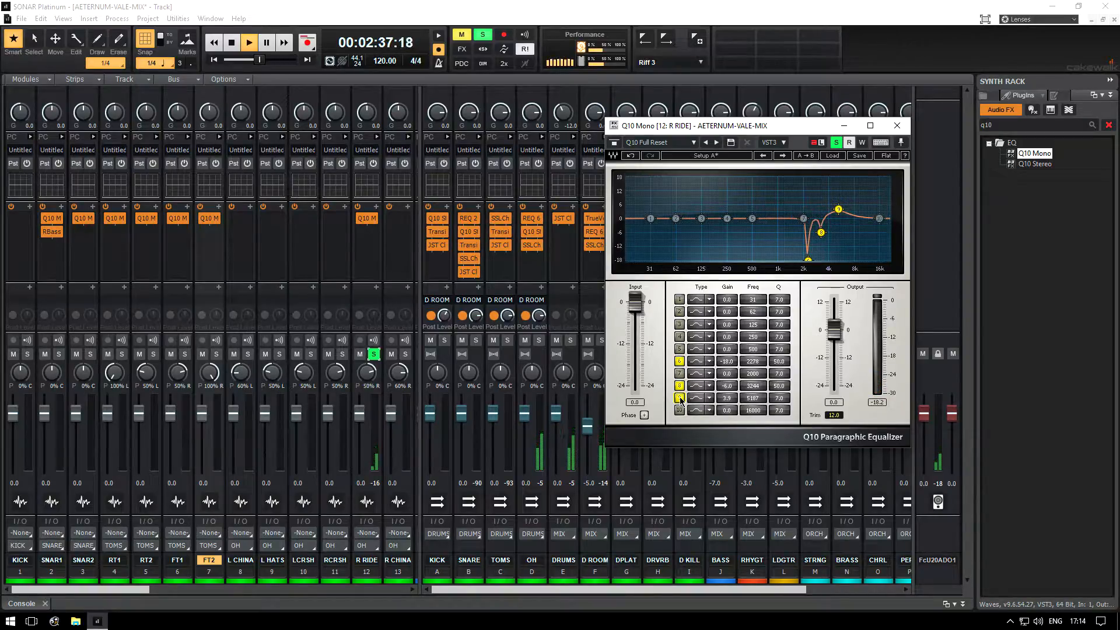
Try a Q of 25 and a gain of 5 dB on equalizer band 9.
drag(779, 400, 780, 382)
click(784, 401)
text(25)
key(Return)
click(731, 398)
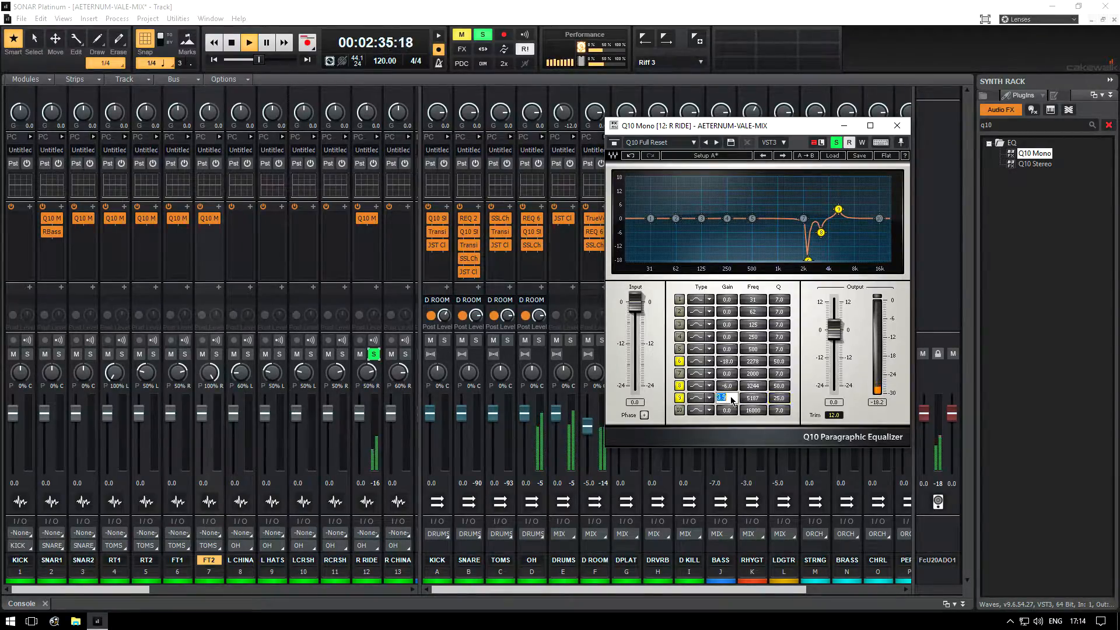
text(5)
key(Return)
Set the gain of equalizer band 9 to 3 dB and its Q to 10.
click(731, 398)
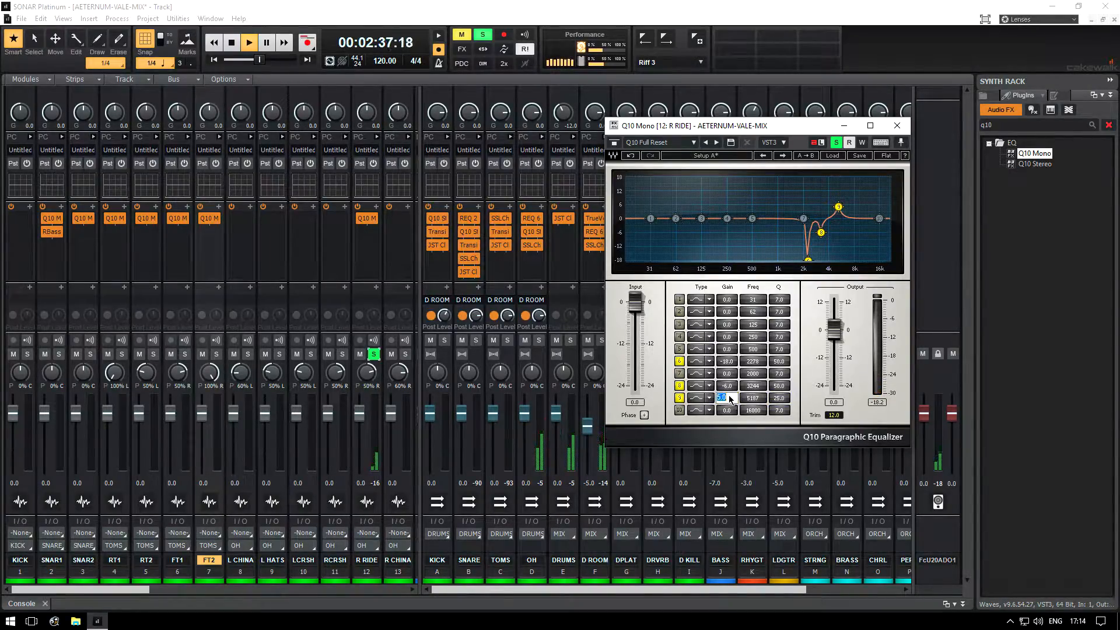
text(3)
key(Return)
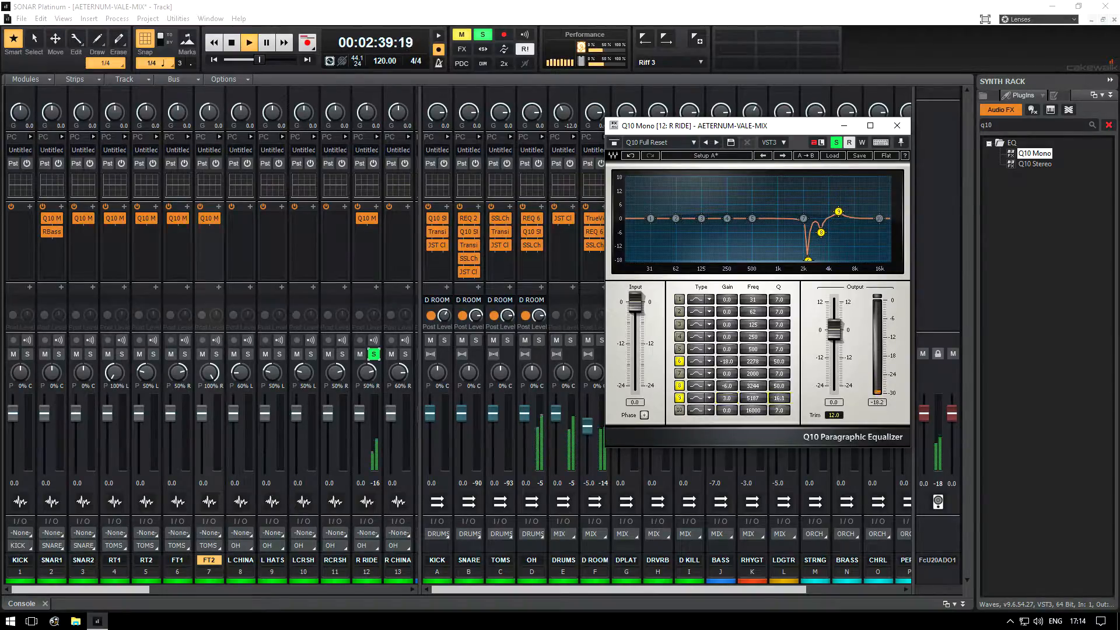
click(782, 402)
text(10)
key(Return)
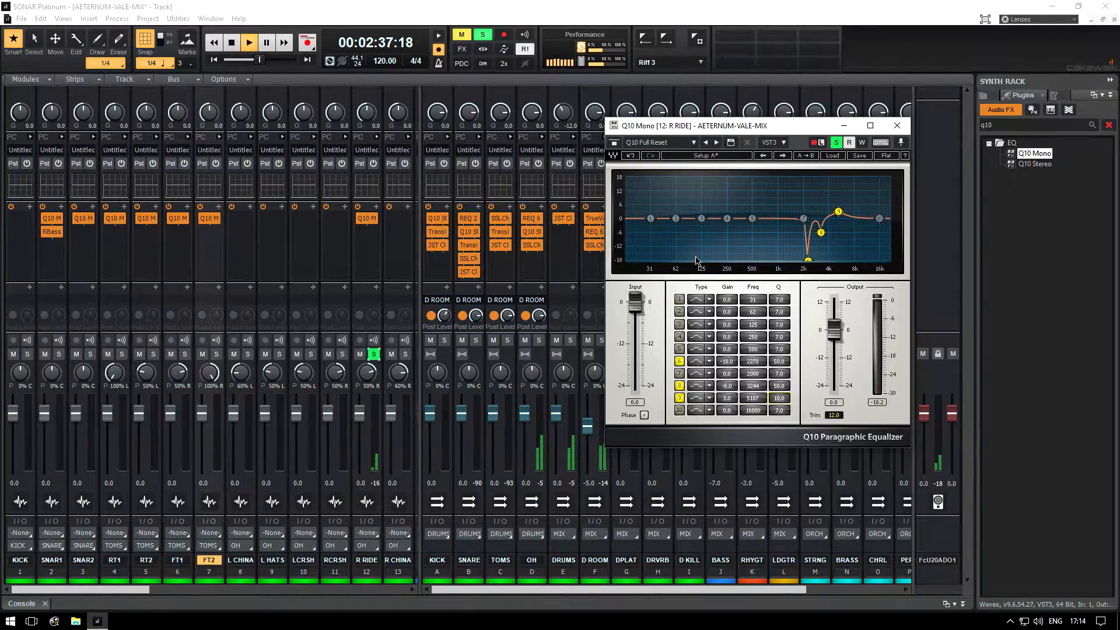
Close the equalizer and listen to the full mix with the R RIDE solo turned off.
key(space)
click(897, 125)
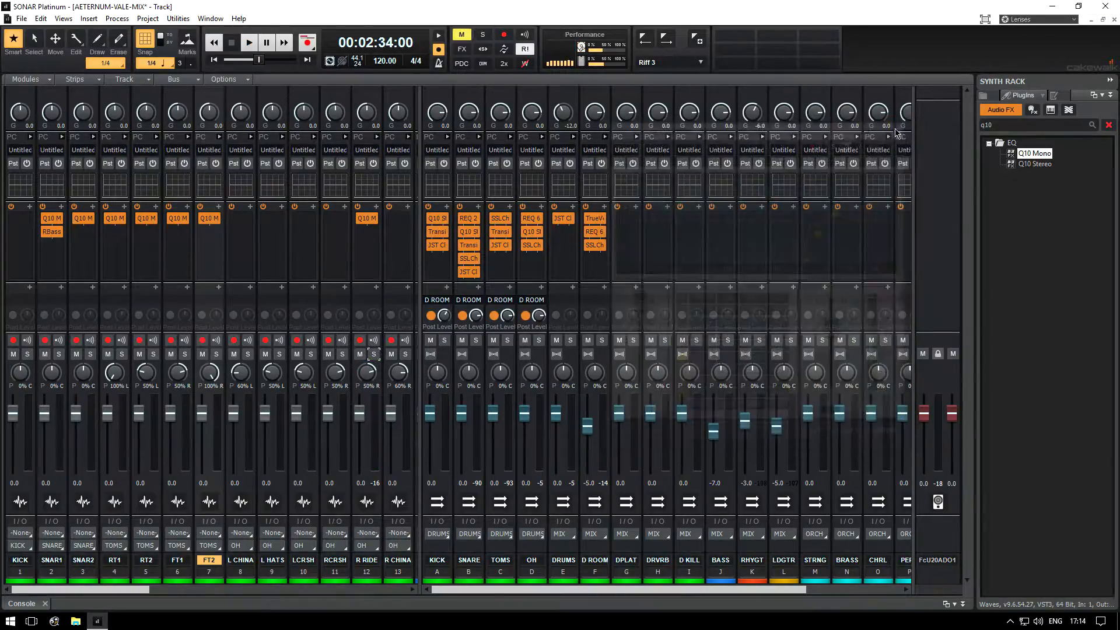
key(space)
key(d)
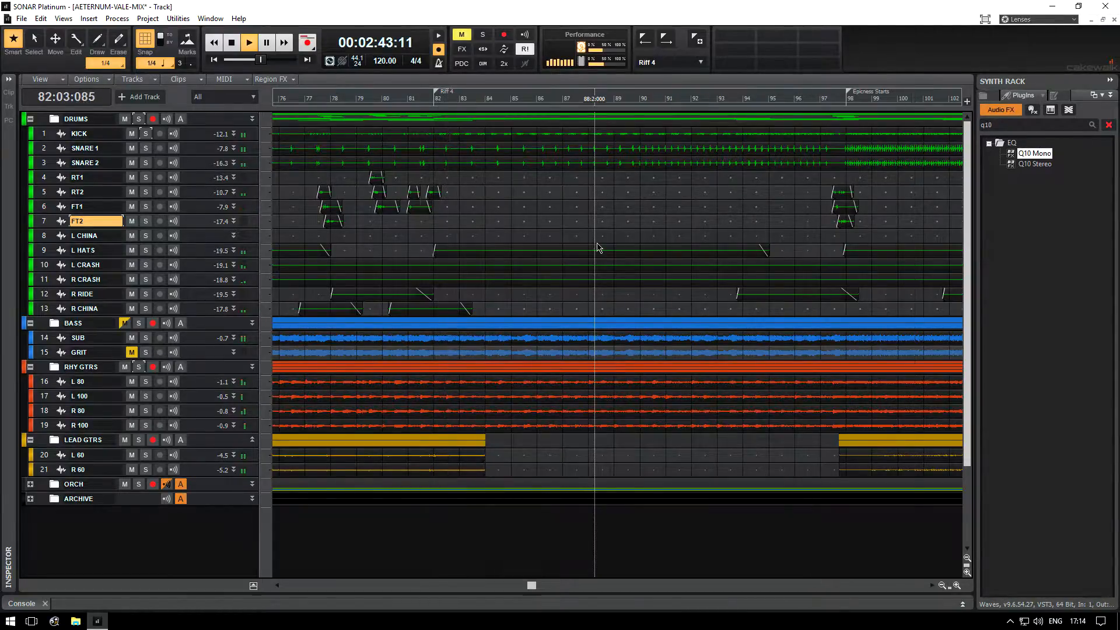
key(alt+2)
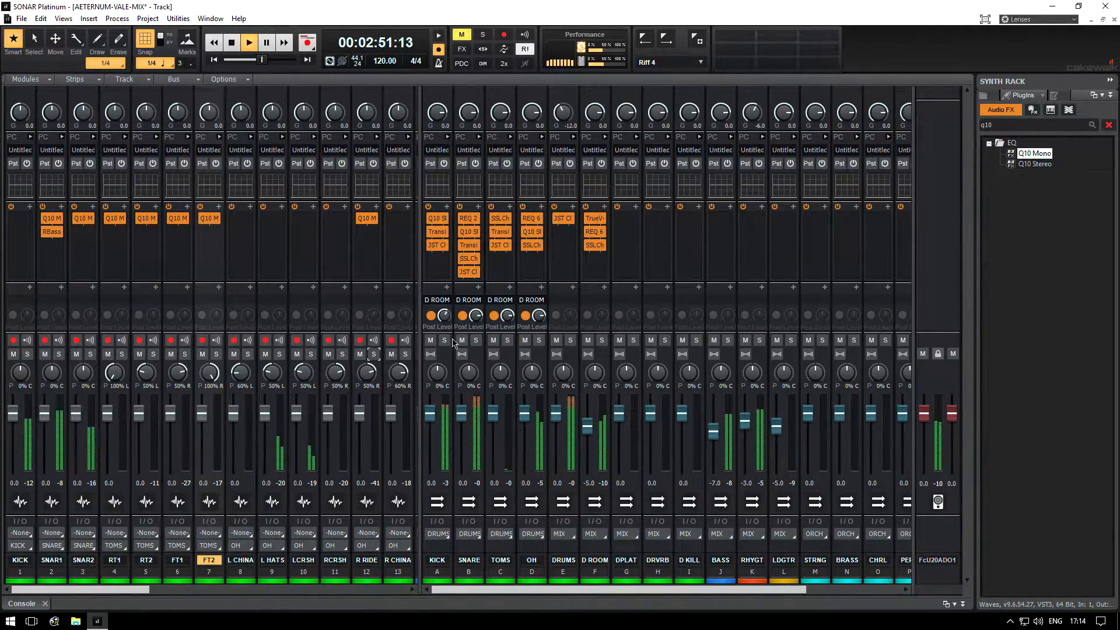
key(space)
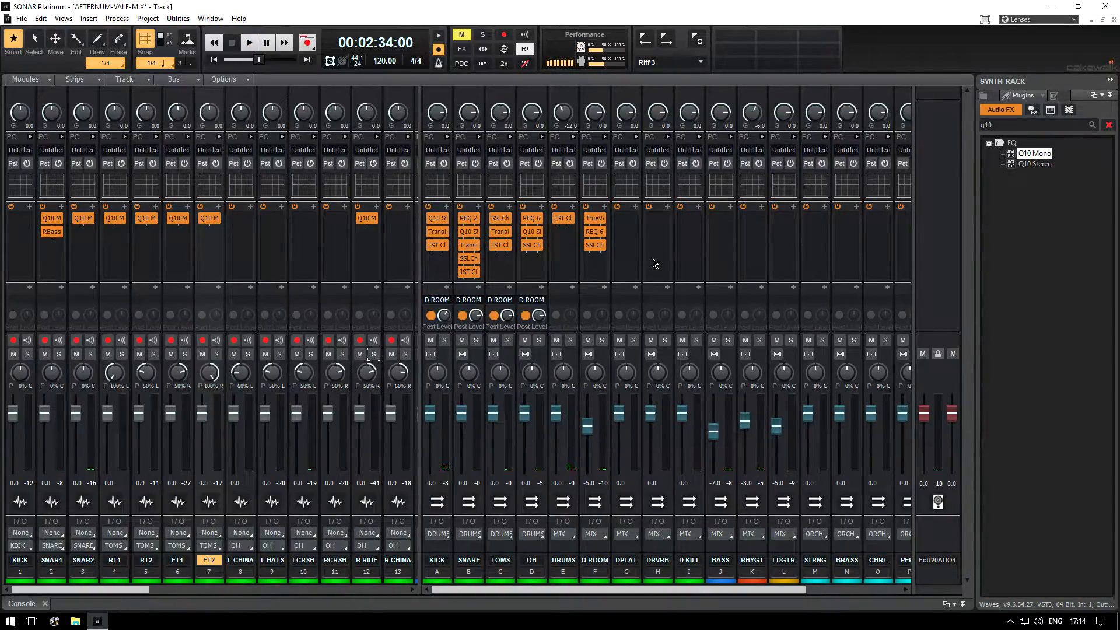
Insert the VerbSuite Classics reverb from the uncategorized plug-ins on the D PLATE bus.
click(633, 248)
double_click(1035, 123)
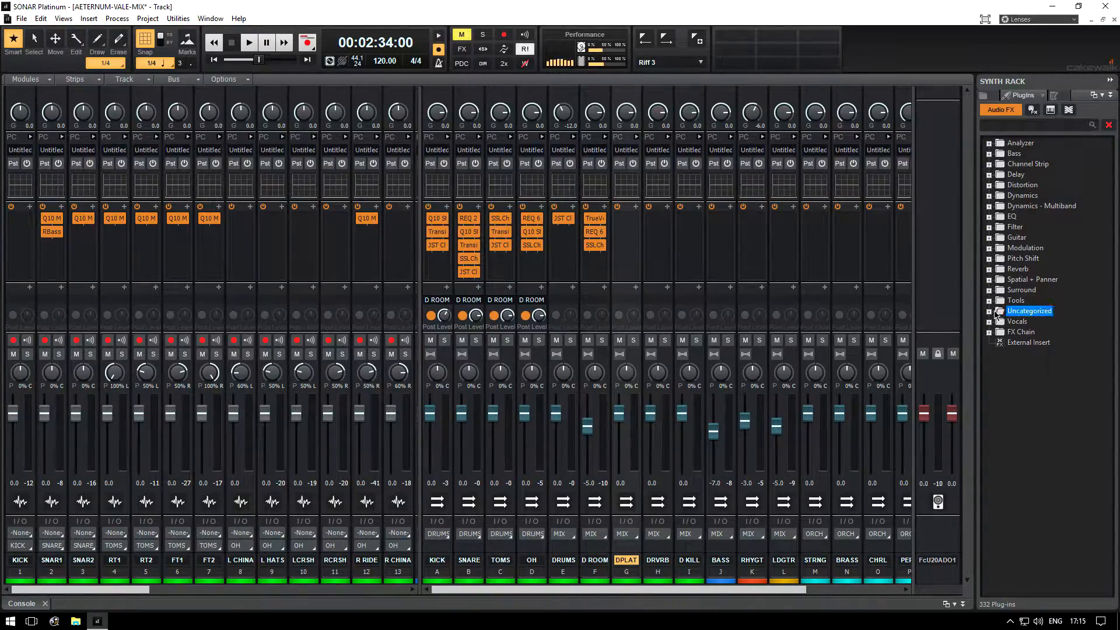
click(990, 311)
scroll(1019, 353, down, 10)
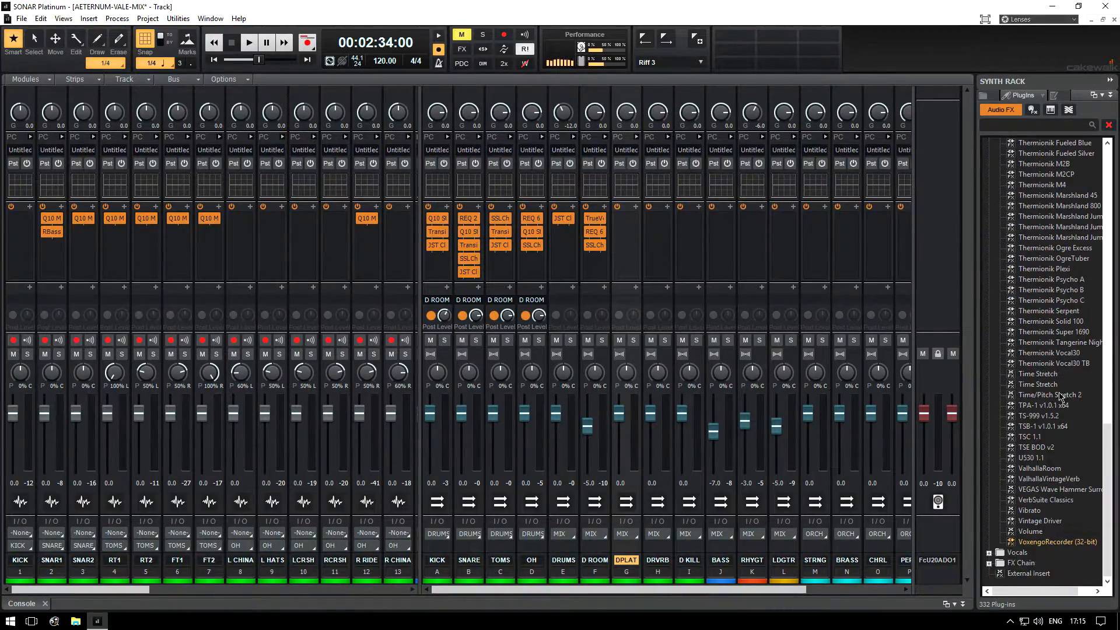
drag(1046, 500, 634, 225)
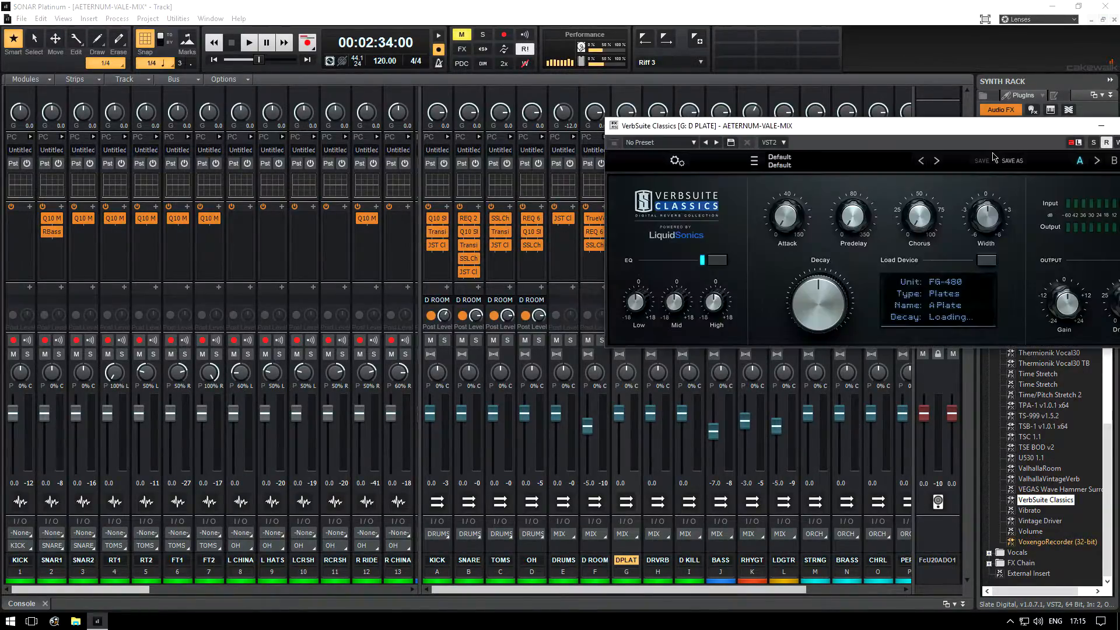
drag(932, 130, 546, 195)
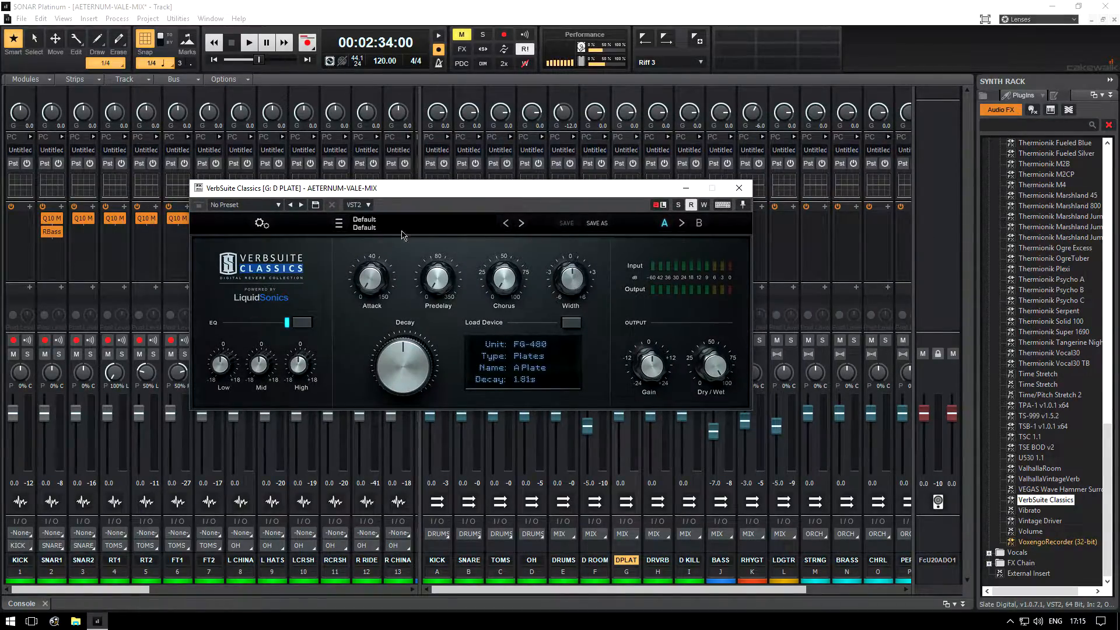
Load the Snare Space 1 drum preset in VerbSuite Classics and close its window.
click(369, 226)
mouse_move(400, 247)
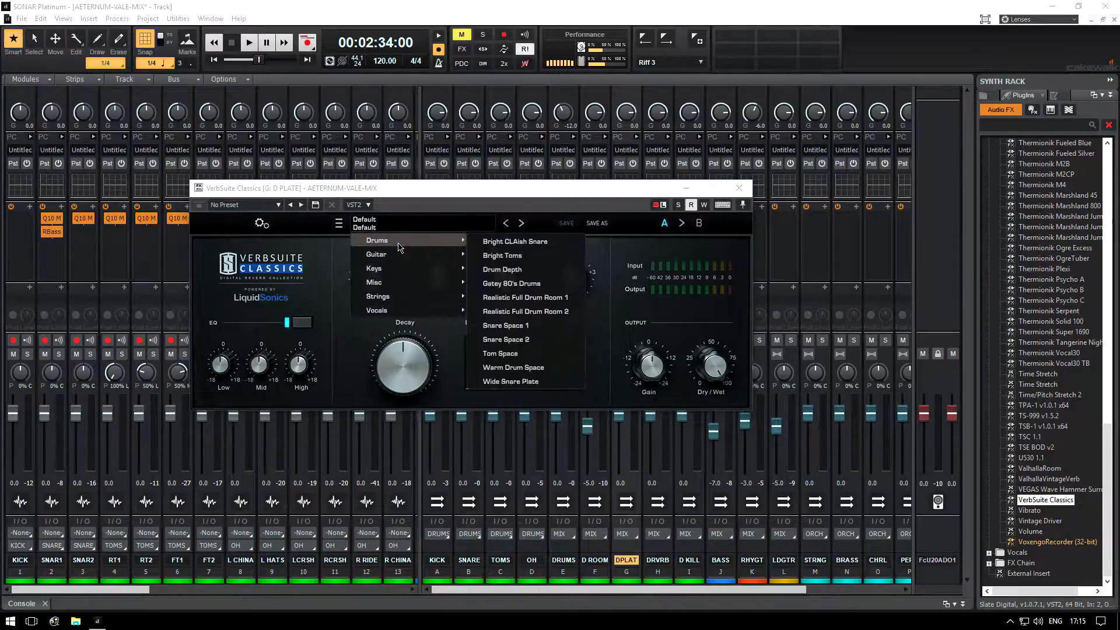
click(550, 329)
click(739, 188)
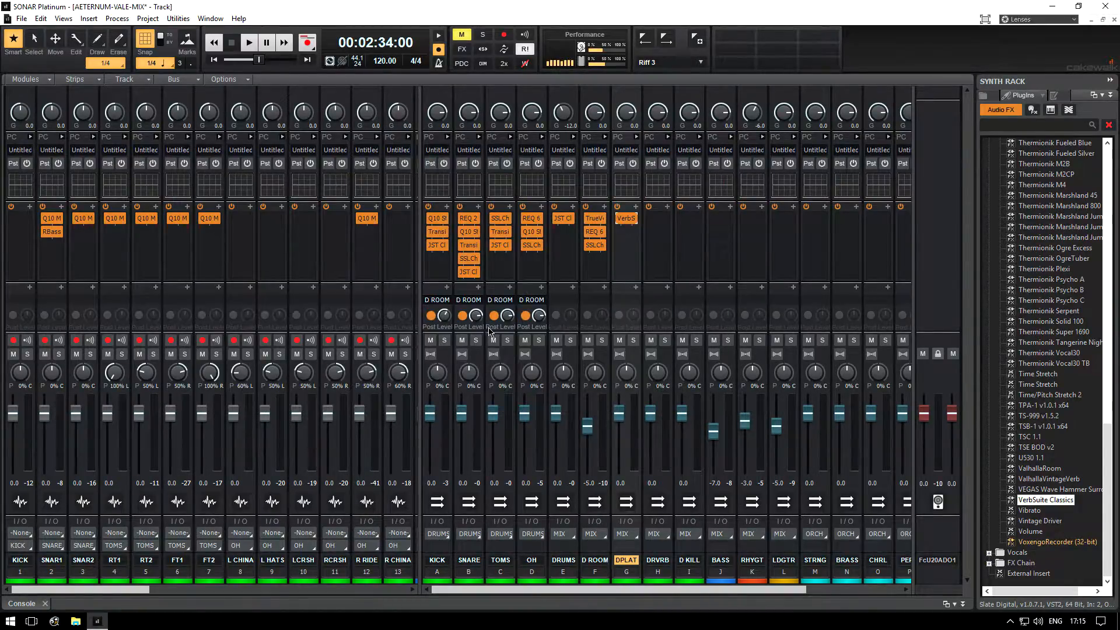
Add a send from the SNARE bus to D PLATE and play back the D PLATE bus in solo.
click(479, 288)
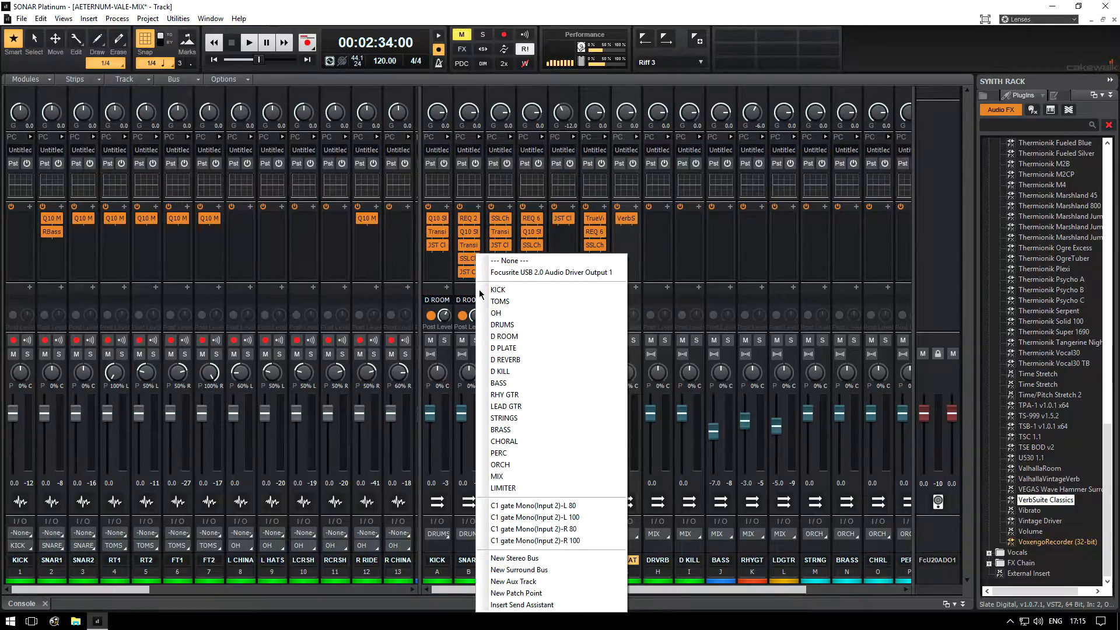
click(545, 348)
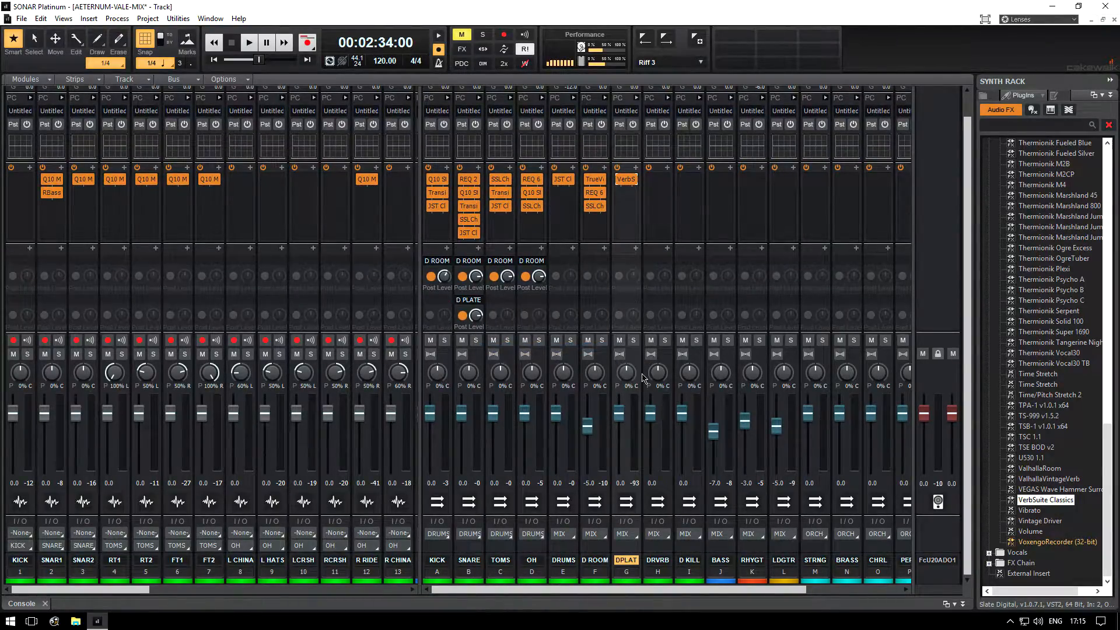
click(634, 341)
key(space)
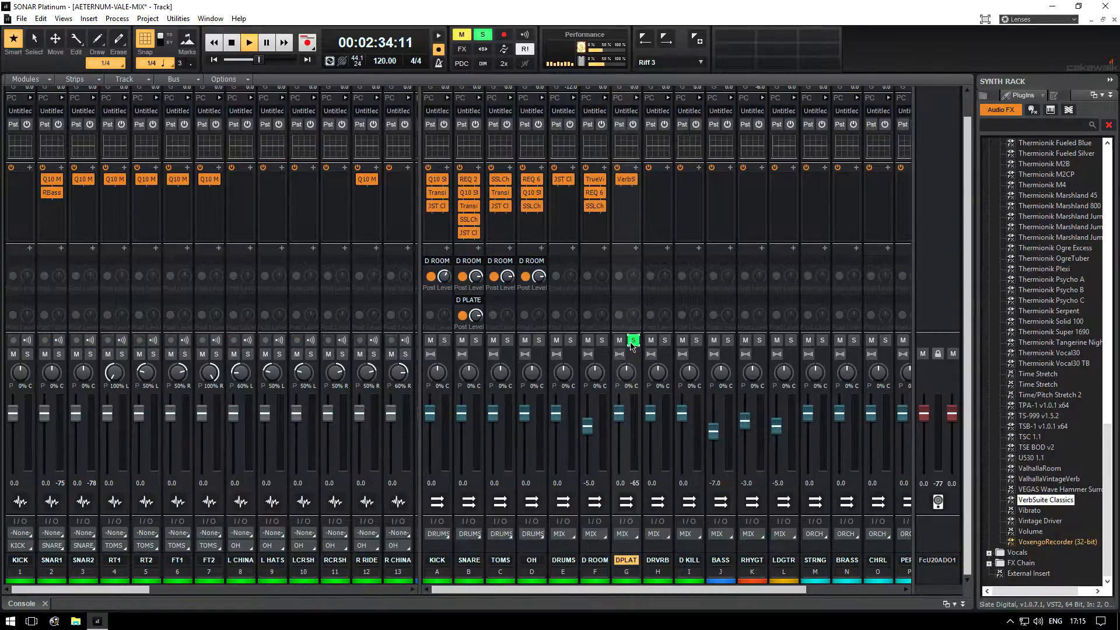
key(d)
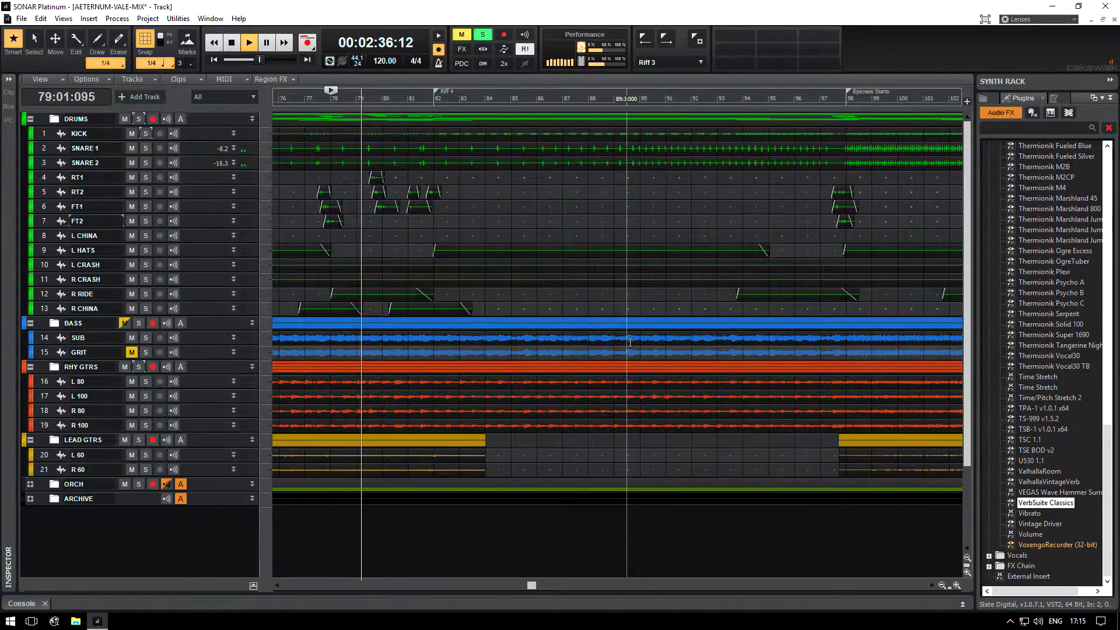
key(d)
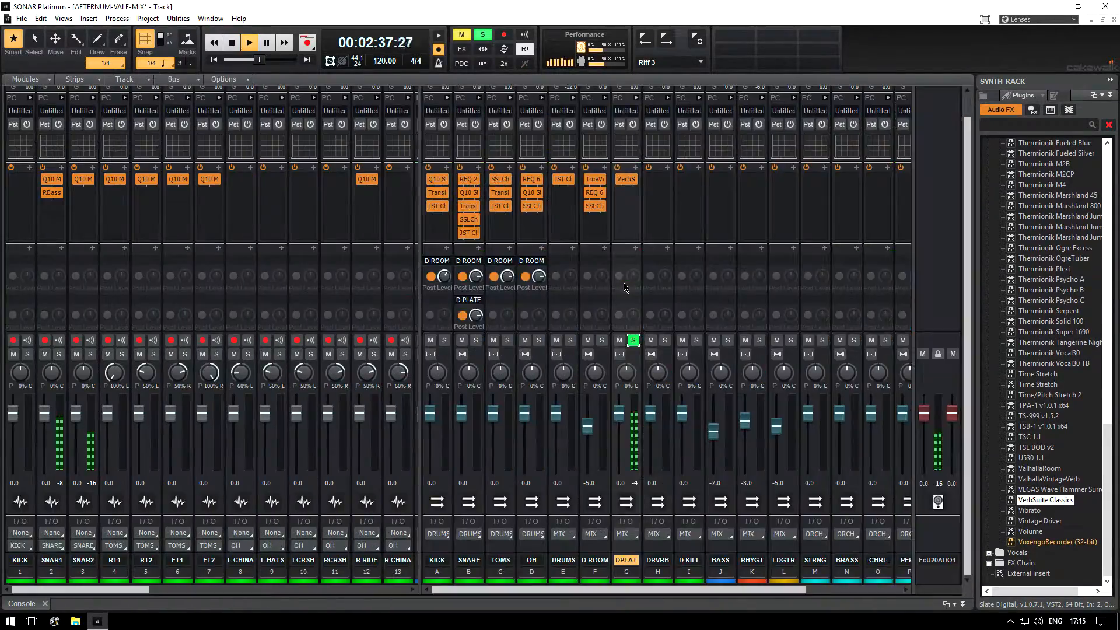
Adjust the VerbSuite Classics decay on the D PLATE bus to 101% and lower that bus's fader to -6.0 dB, leaving it unsoloed.
click(633, 340)
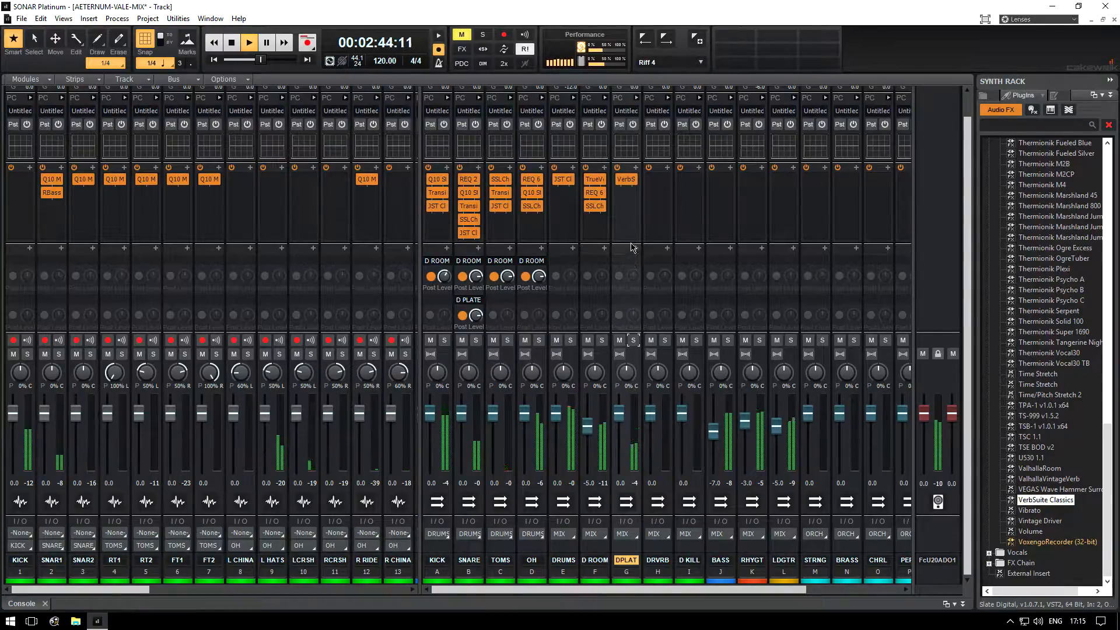
double_click(626, 179)
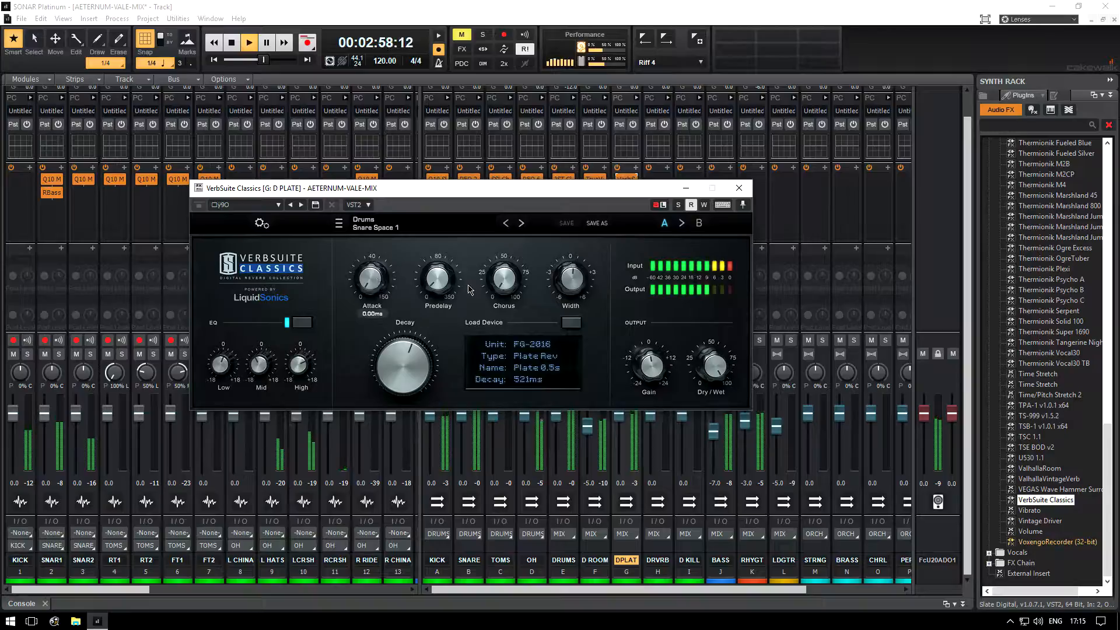
mouse_move(502, 283)
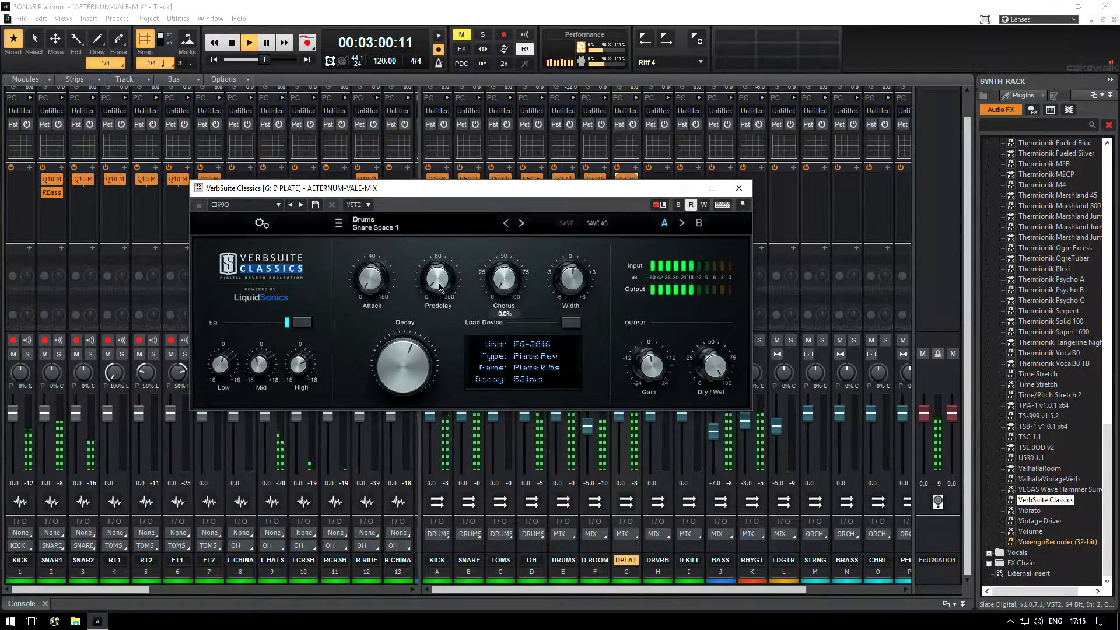
mouse_move(367, 290)
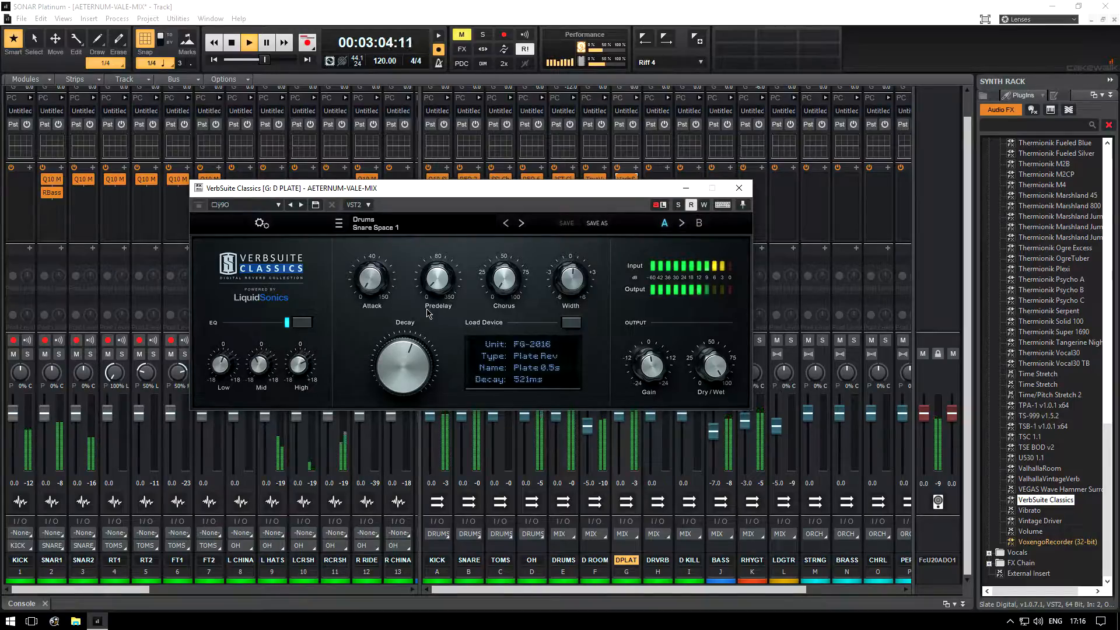
drag(419, 354, 448, 471)
drag(417, 406, 420, 389)
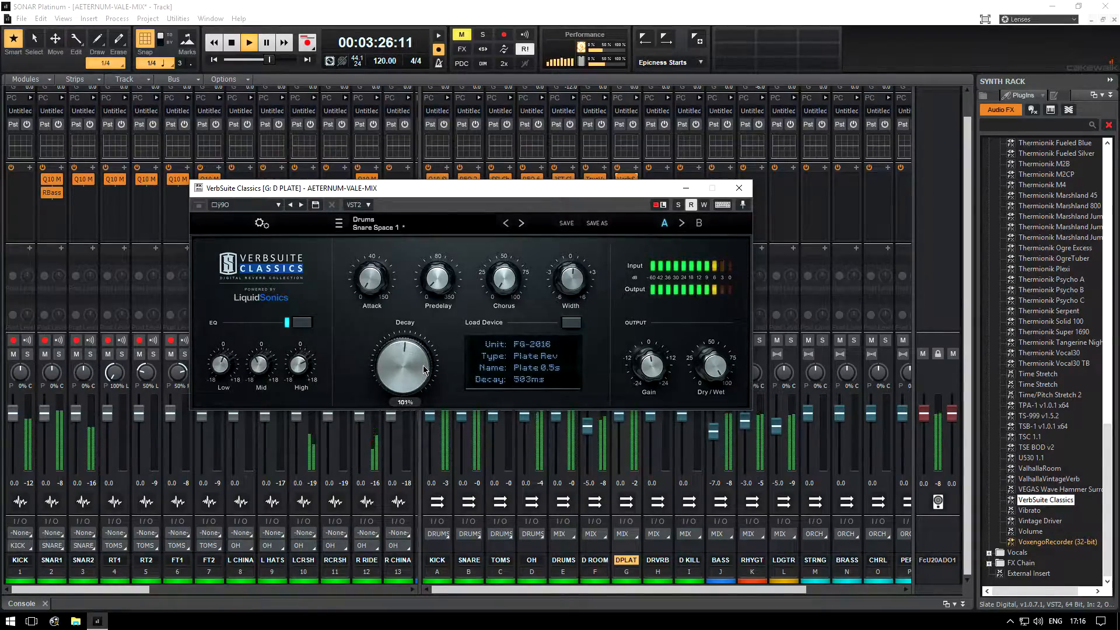
click(739, 188)
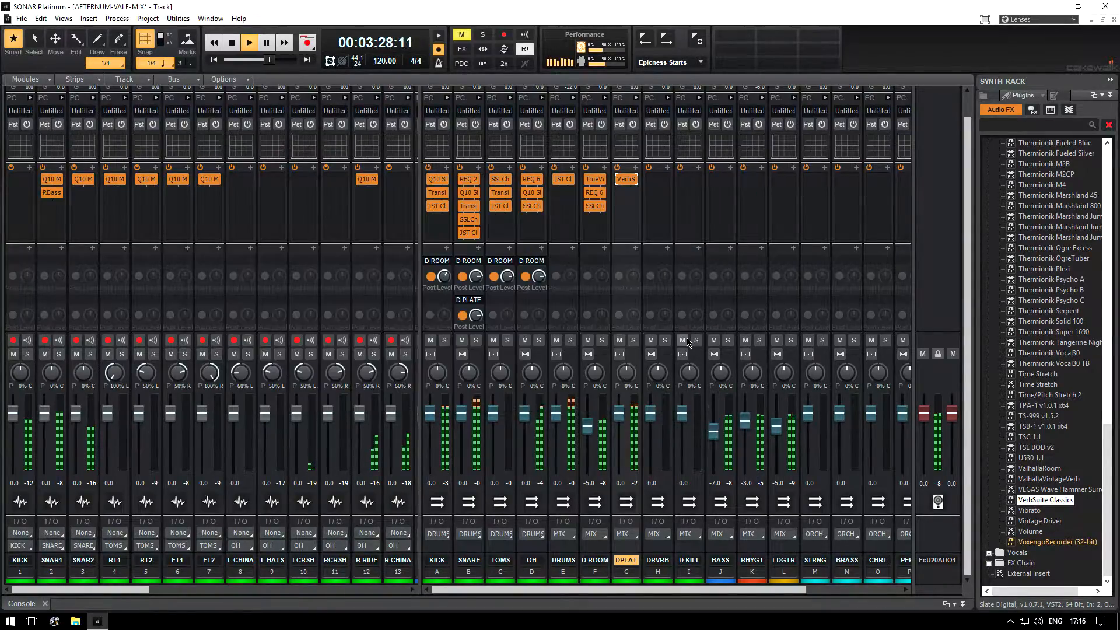
click(634, 342)
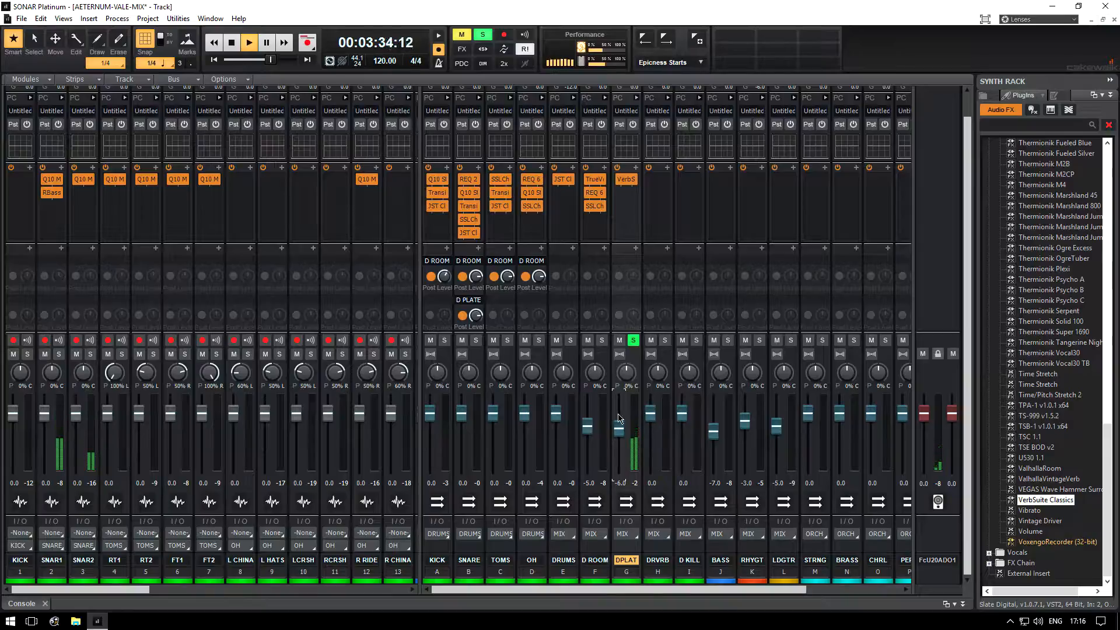
click(634, 341)
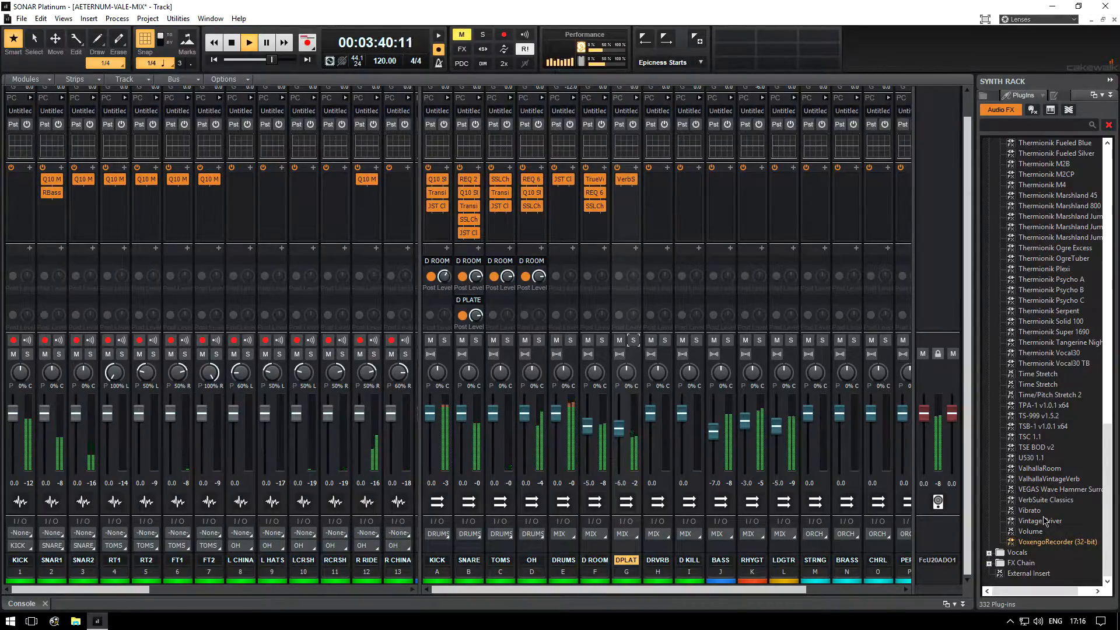
Insert VerbSuite Classics on the D REVERB bus, load its Warm Drum Space preset, and close the plug-in window.
drag(1046, 501, 662, 191)
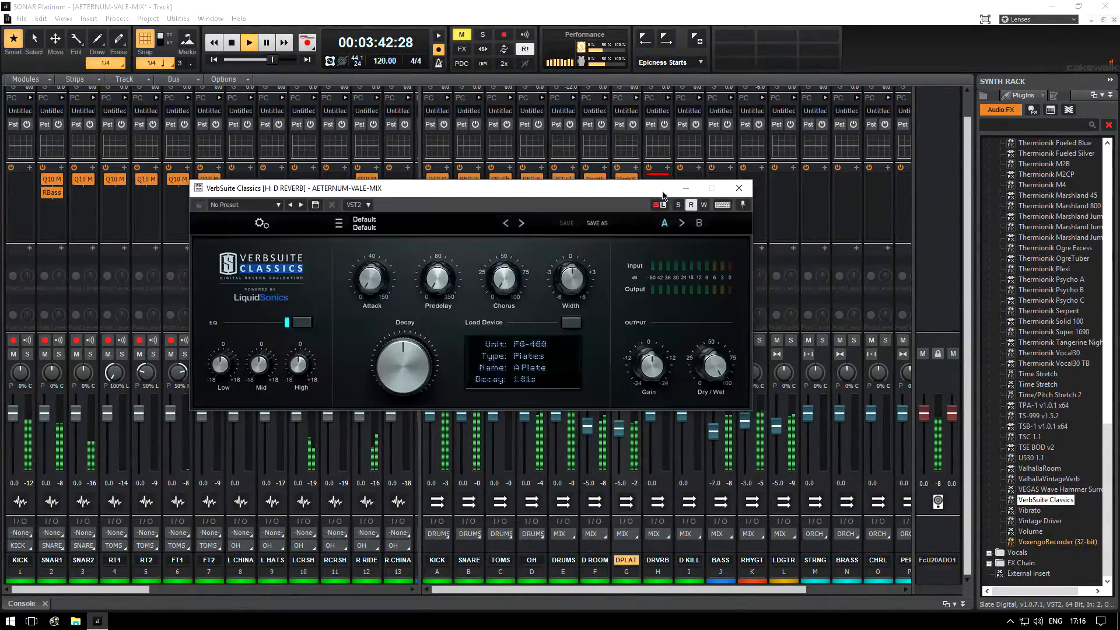
click(373, 227)
mouse_move(398, 244)
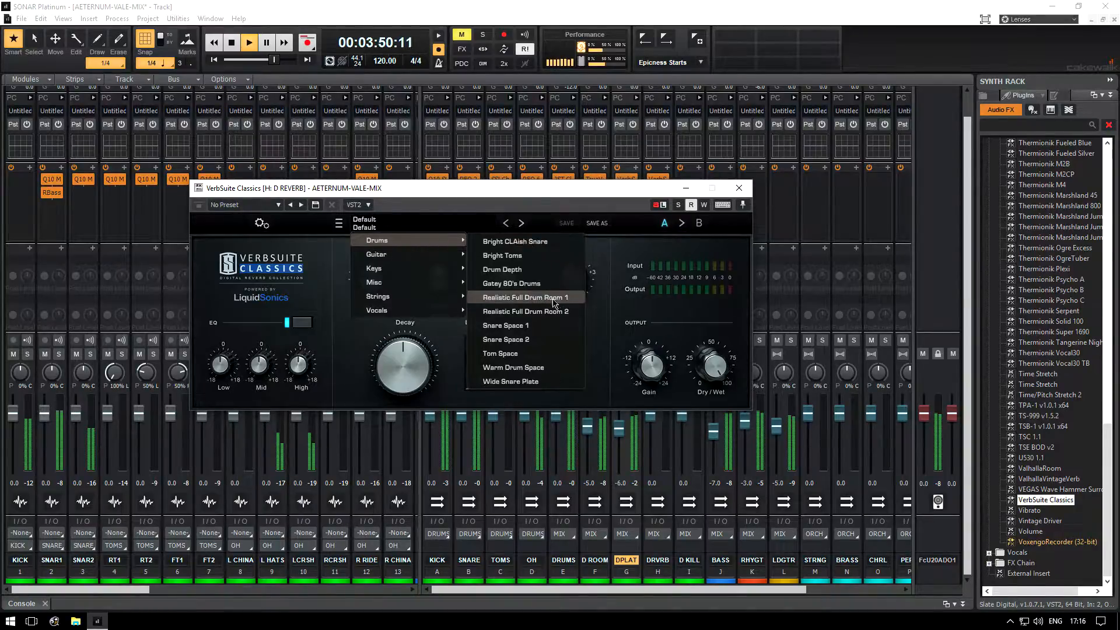
click(562, 368)
click(749, 190)
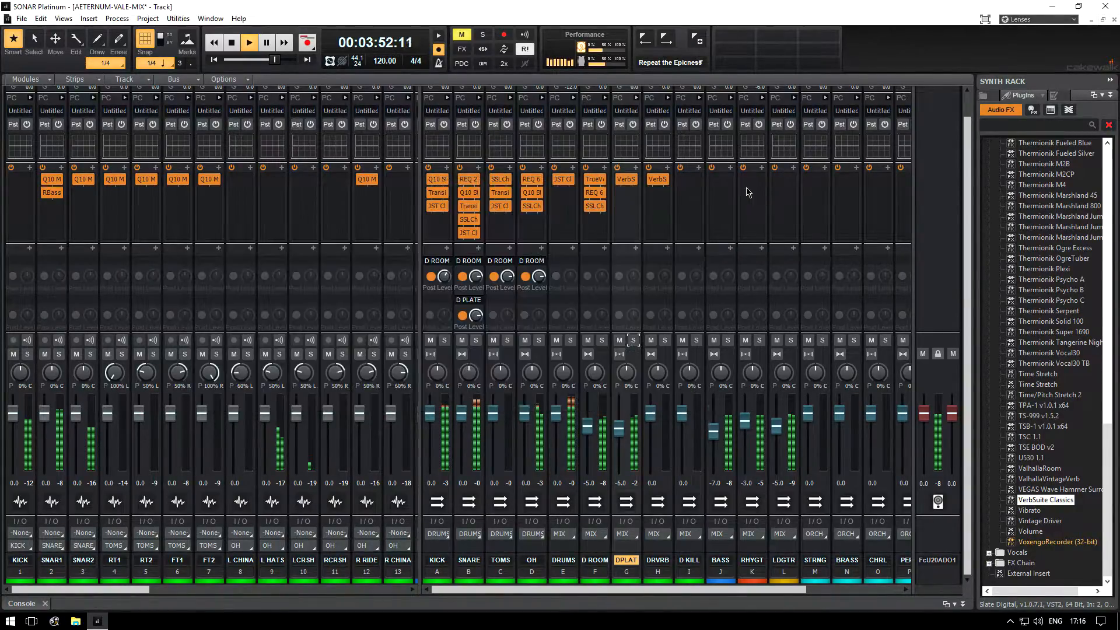
Add a send from the DRUMS bus to D REVERB and solo the D REVERB bus.
click(573, 250)
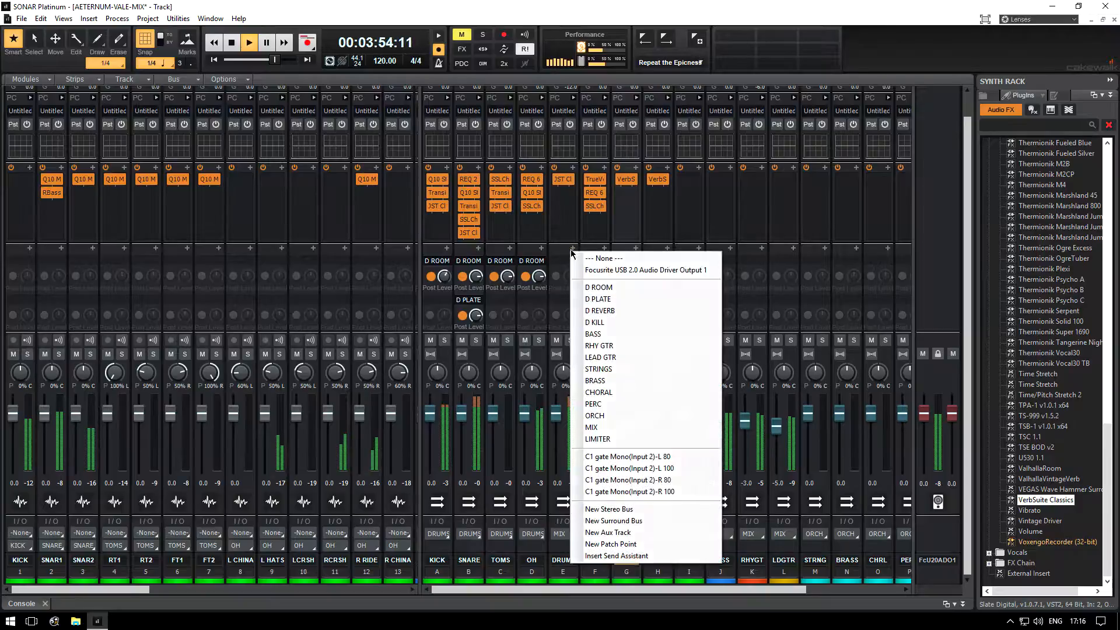
click(633, 310)
click(665, 341)
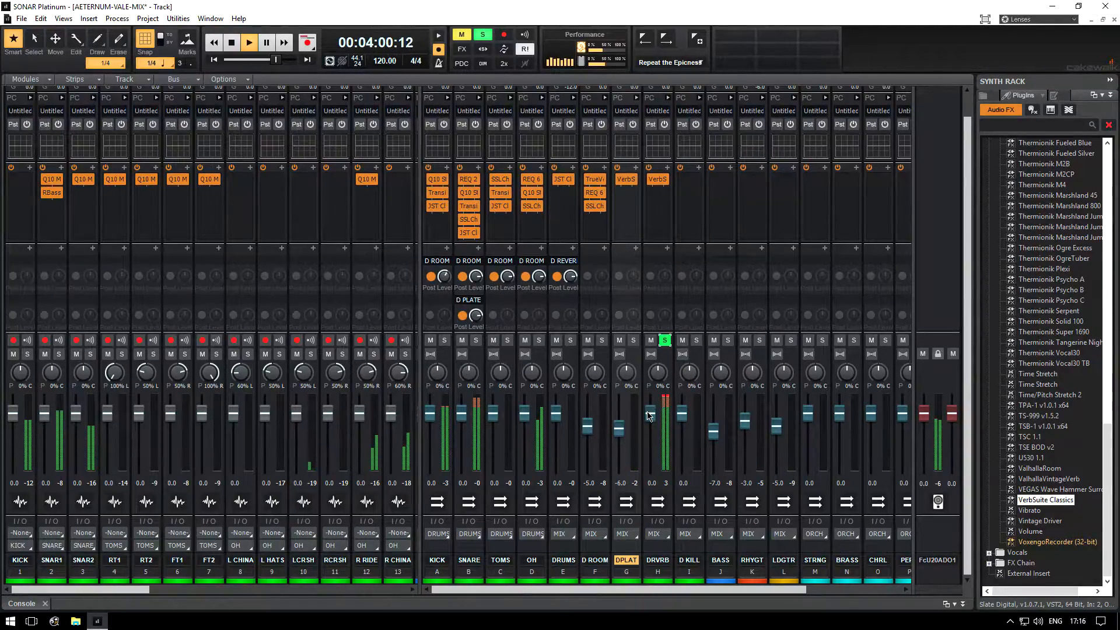
Turn off the D REVERB solo and balance its fader against the full mix at -10.0 dB.
drag(651, 448, 650, 452)
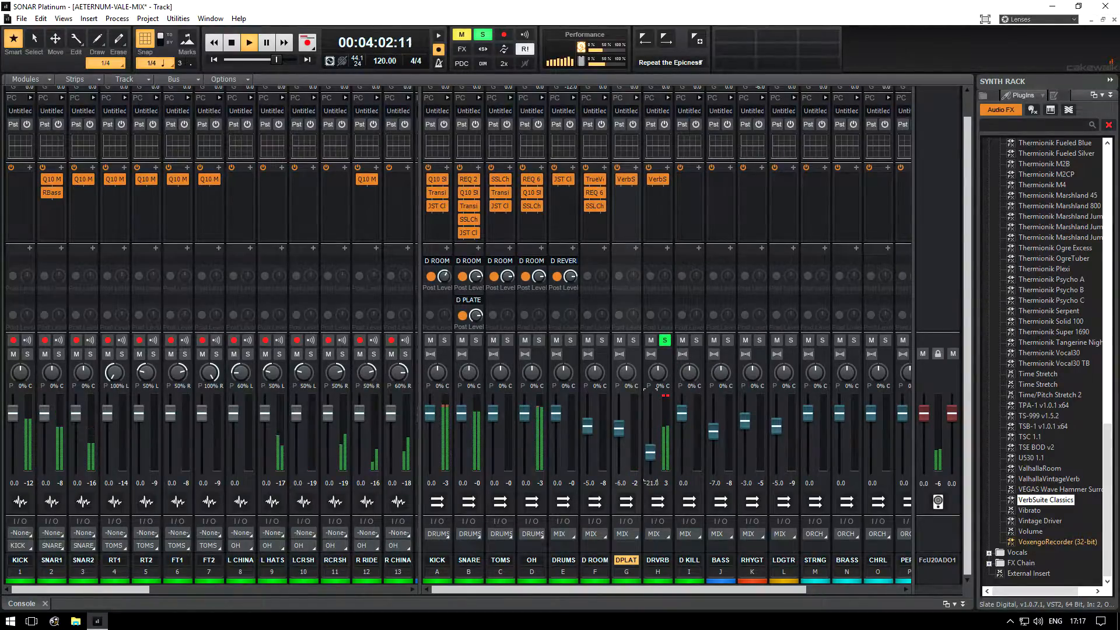
click(665, 341)
click(651, 451)
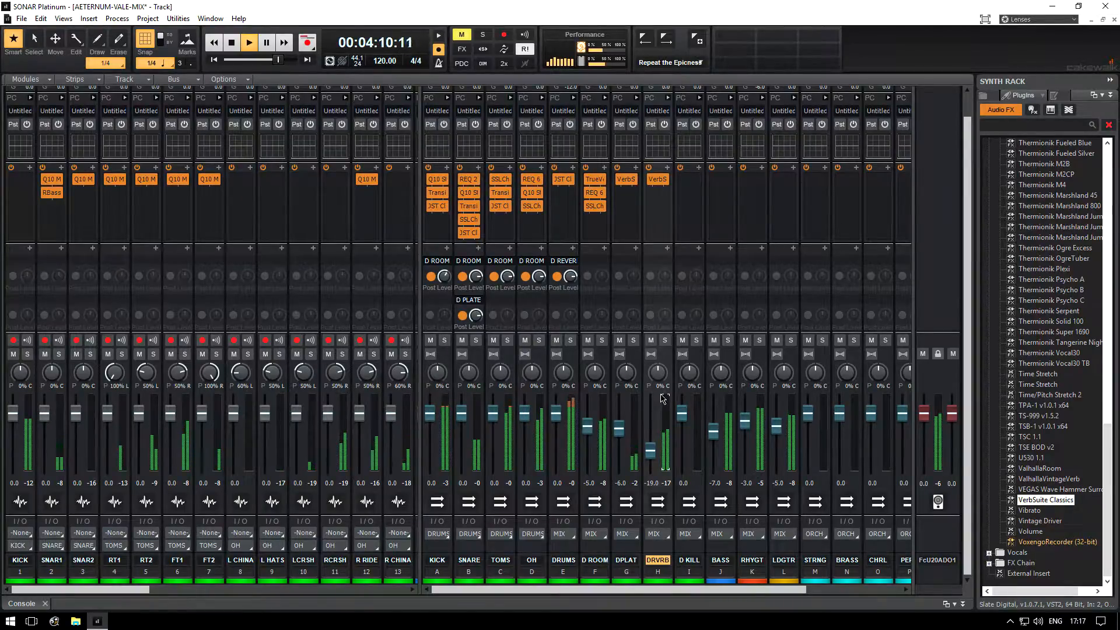
drag(651, 453, 651, 434)
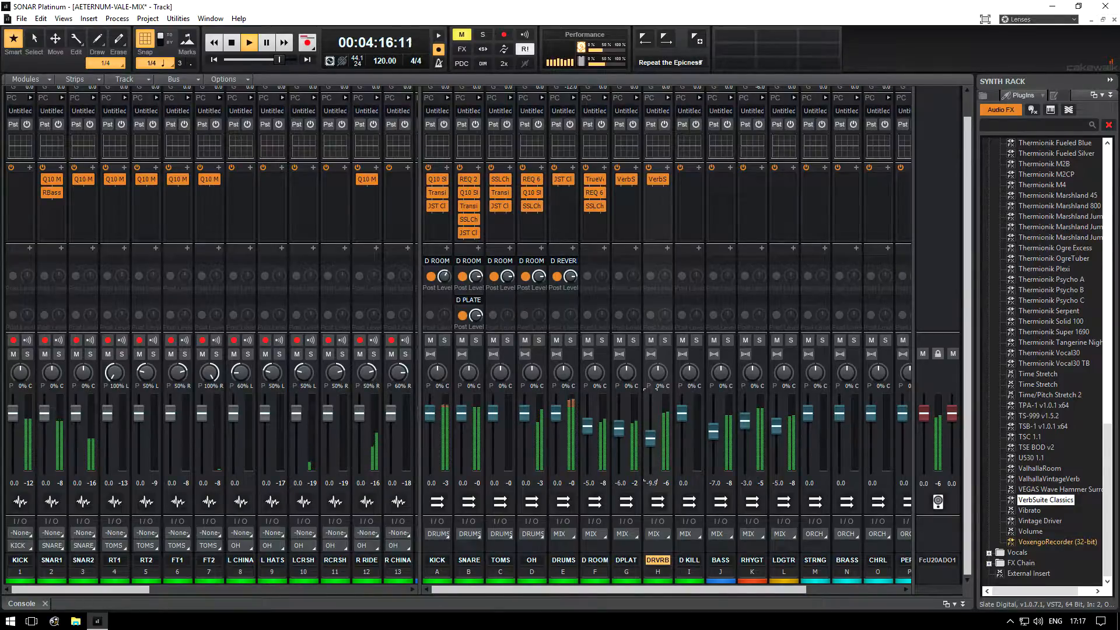
drag(651, 438, 651, 439)
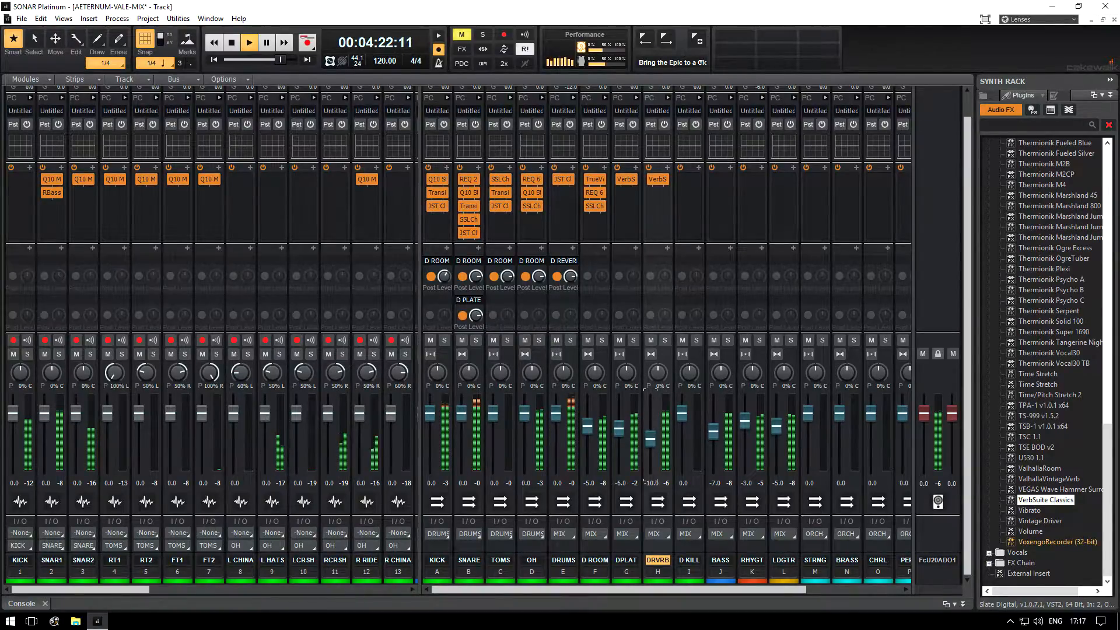
Lower the L HATS track fader to -4.0 dB.
drag(265, 413, 265, 420)
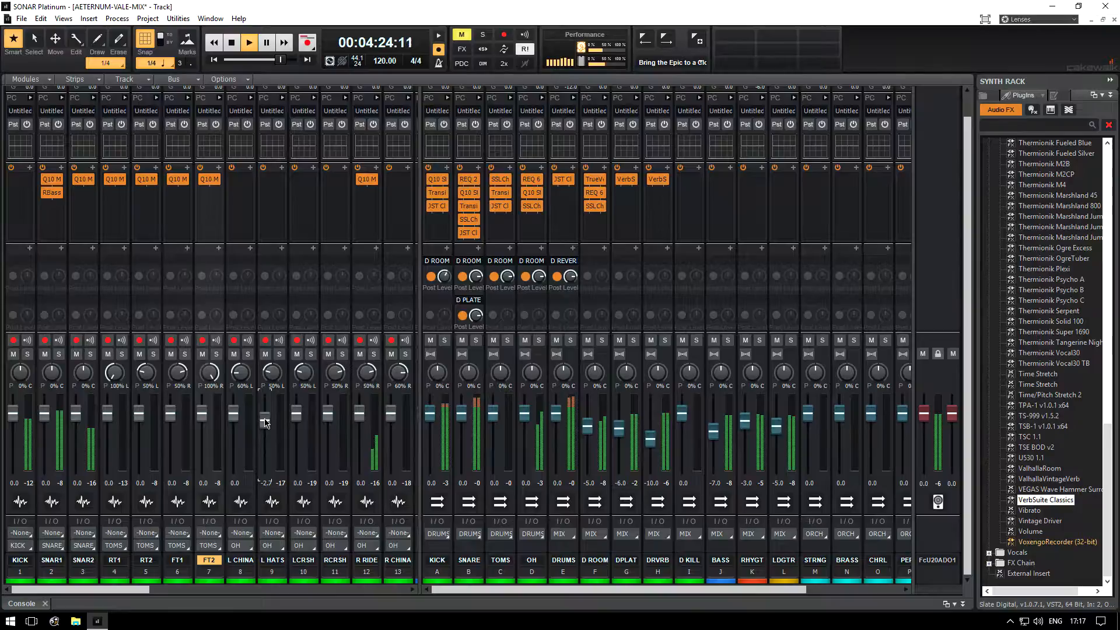
drag(264, 424, 264, 426)
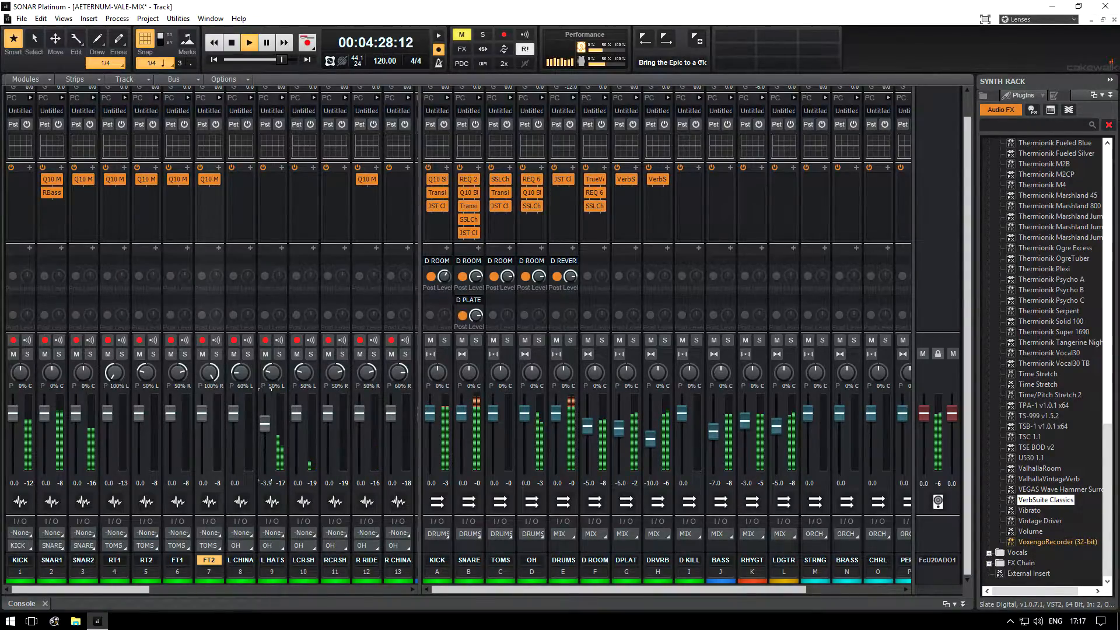
Find the SSL plug-ins and insert SSLComp Stereo followed by SSLEQ Stereo on the D KILL bus.
click(696, 202)
click(1006, 125)
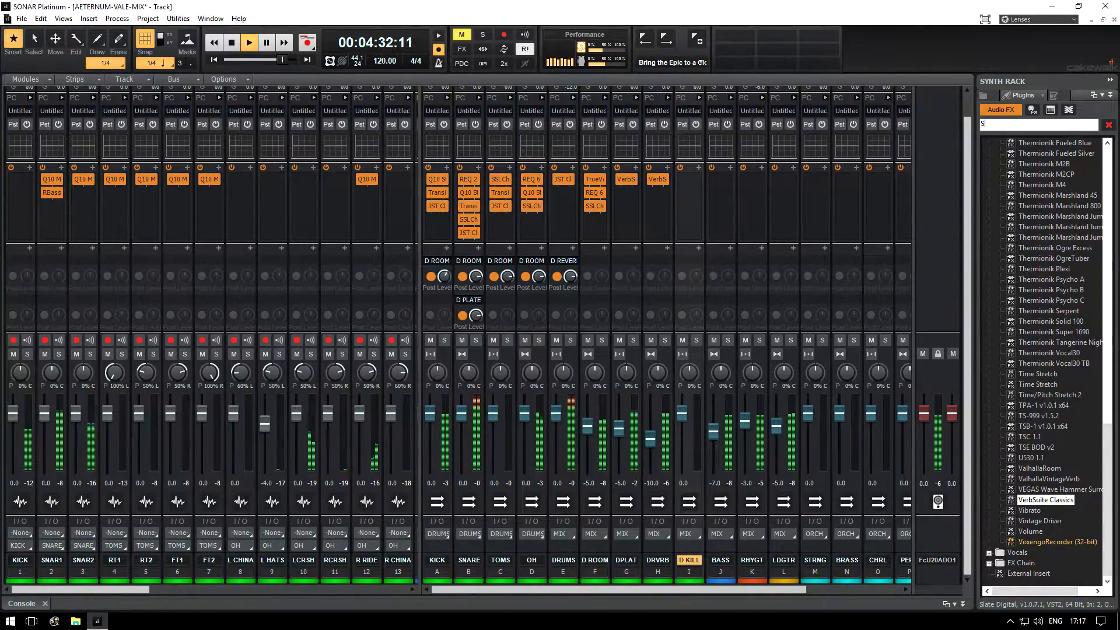
text(SSL)
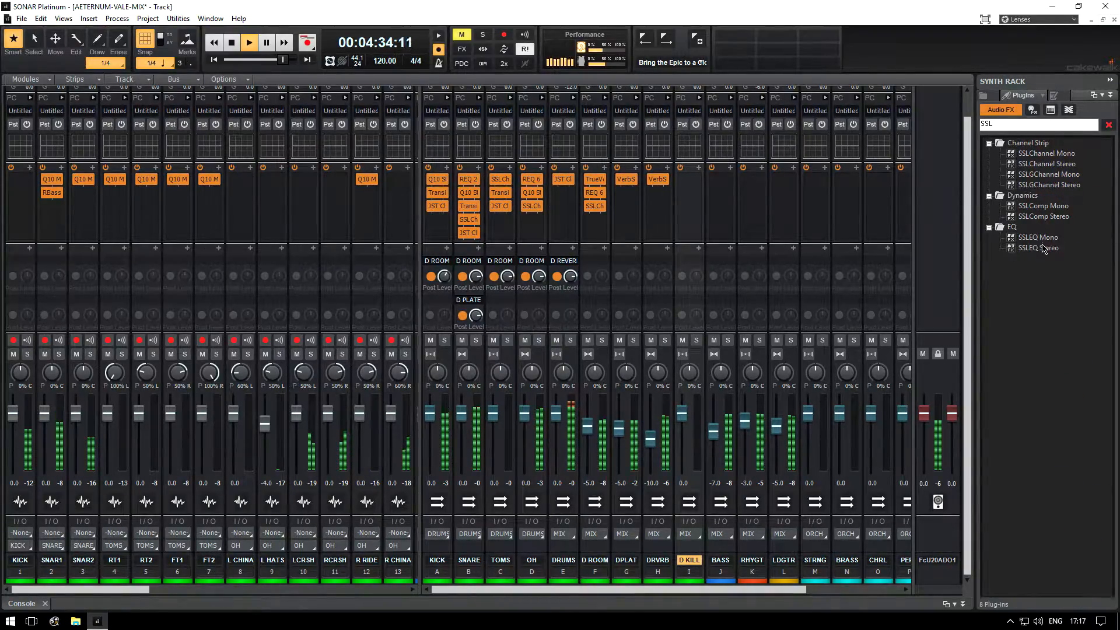
click(1040, 217)
drag(1040, 217, 688, 182)
drag(1039, 248, 688, 217)
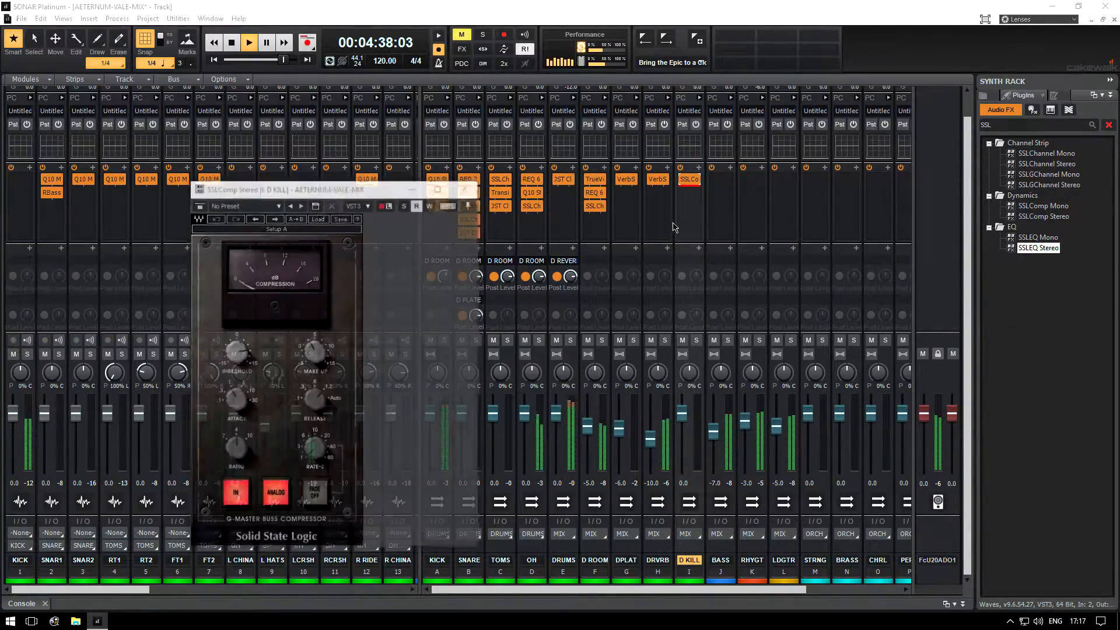
Open SSLComp Stereo on the D KILL bus and load its Full reset factory preset.
click(625, 188)
double_click(692, 182)
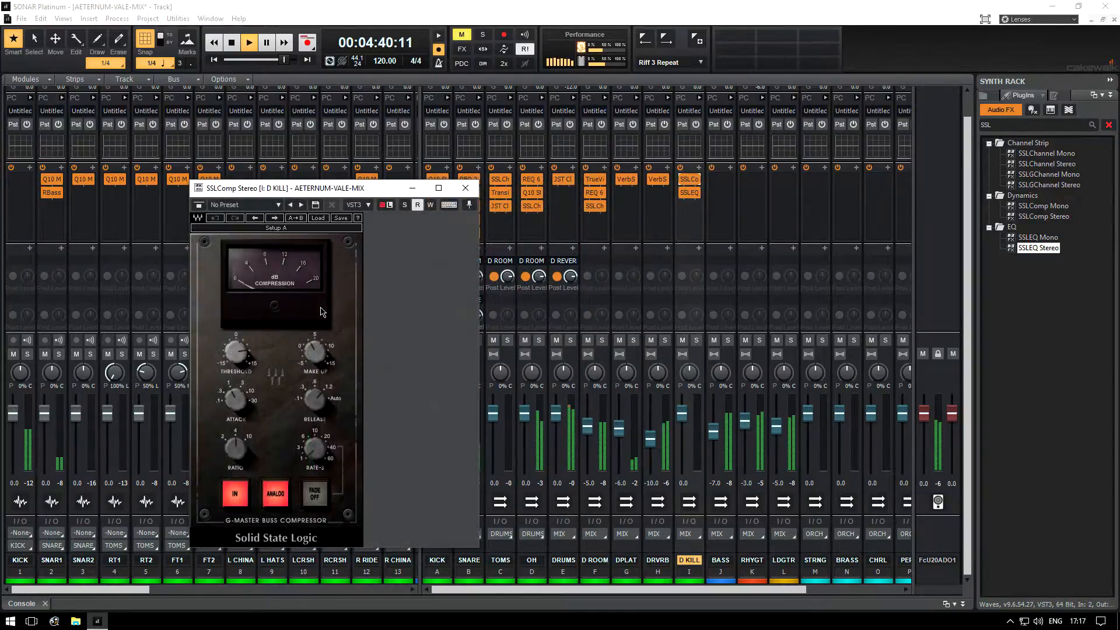
click(319, 219)
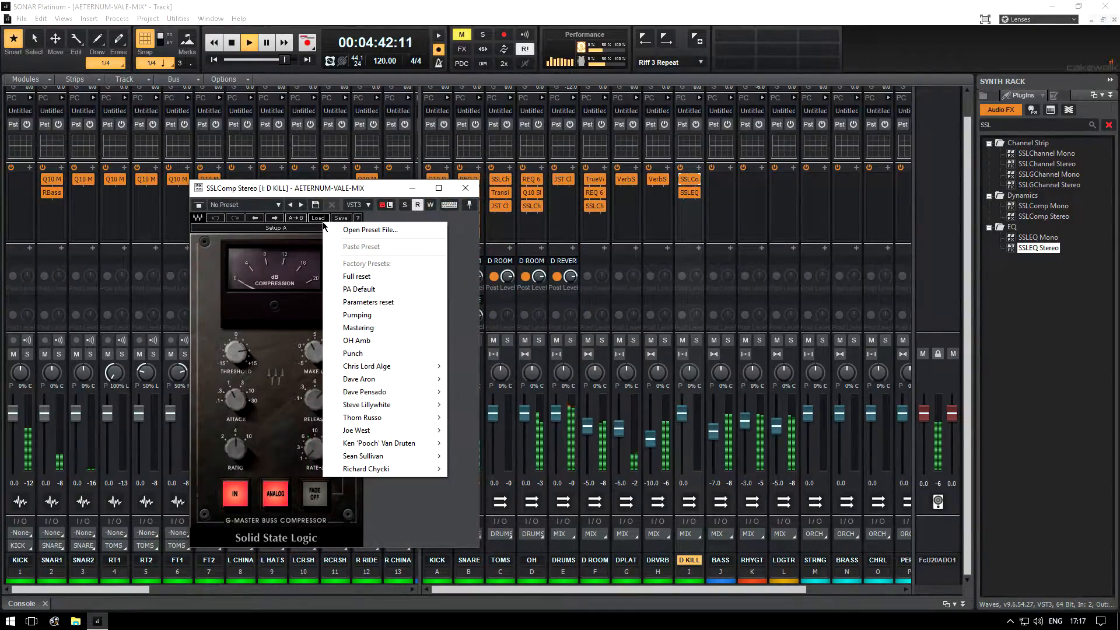
click(457, 227)
drag(393, 188, 715, 139)
Adjust the compressor's ratio, attack and release, and turn off its Analog mode.
drag(558, 401, 559, 390)
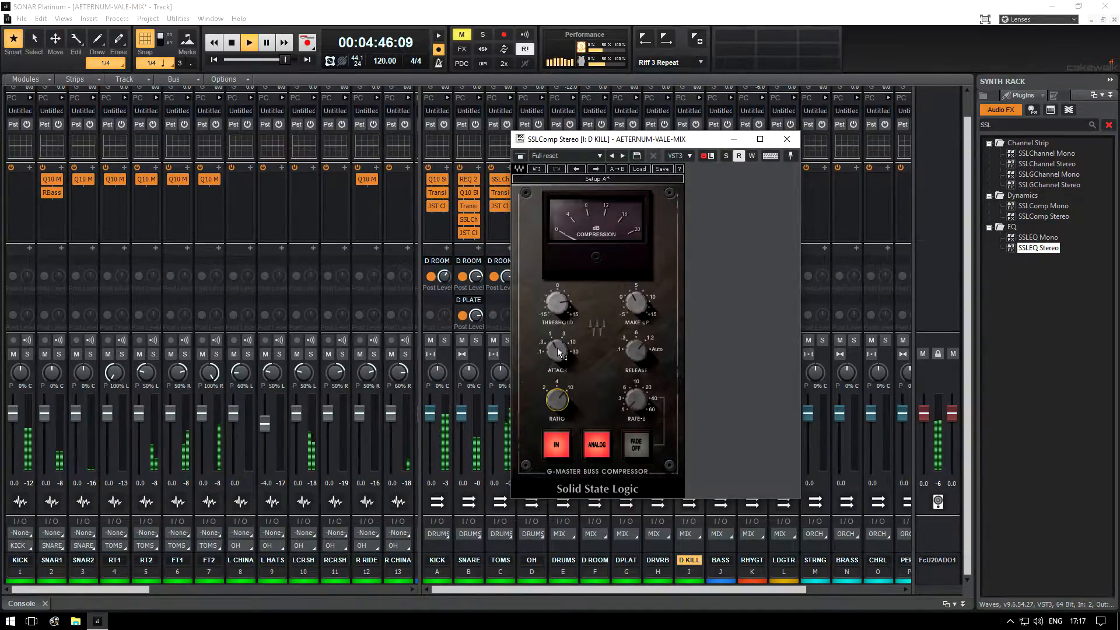
drag(557, 348, 558, 361)
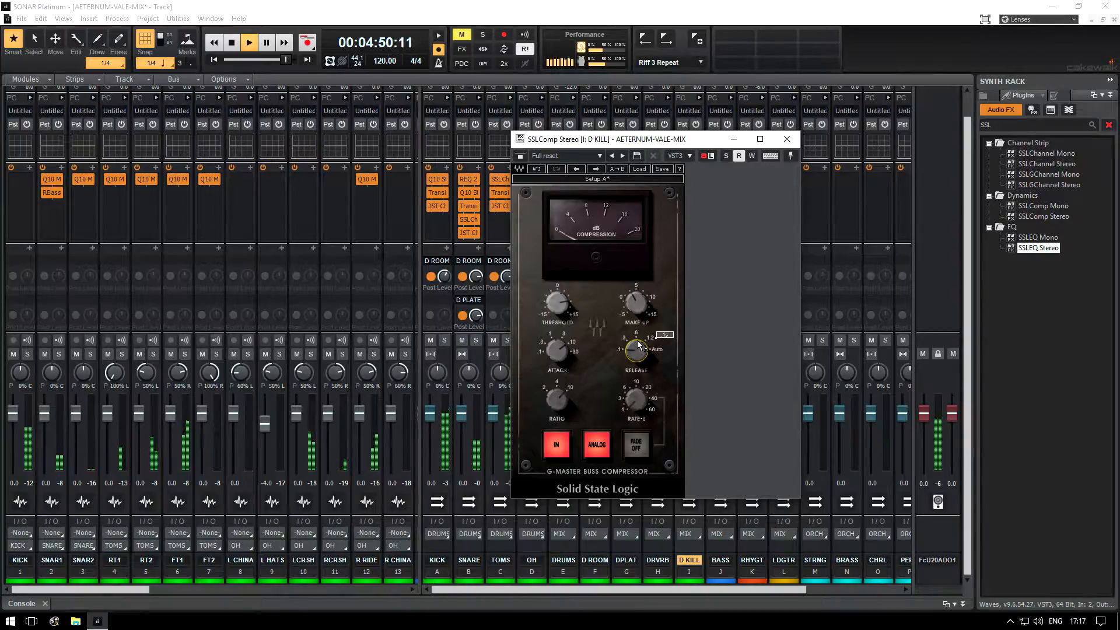
click(597, 445)
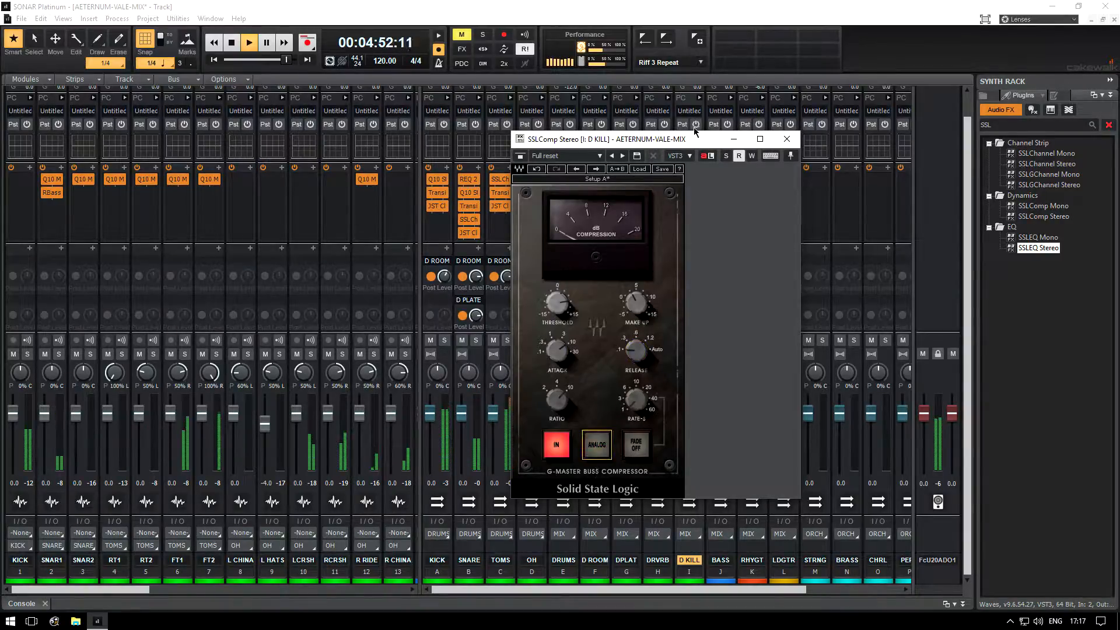
Move the compressor window aside and add sends to D KILL from the KICK, SNARE and TOMS buses.
drag(704, 146, 956, 160)
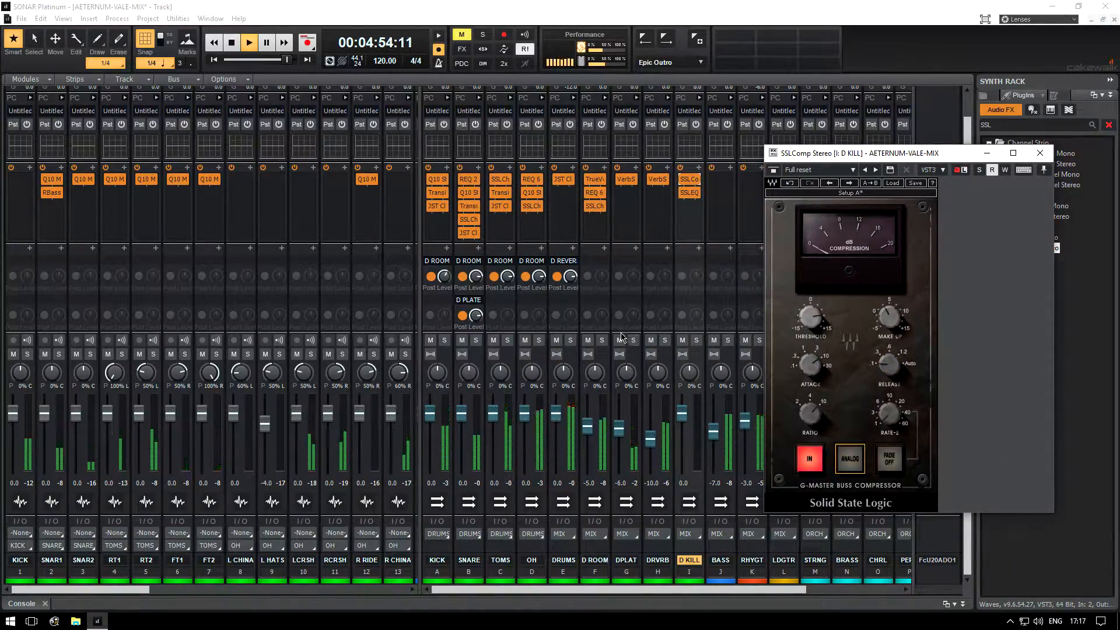
click(447, 247)
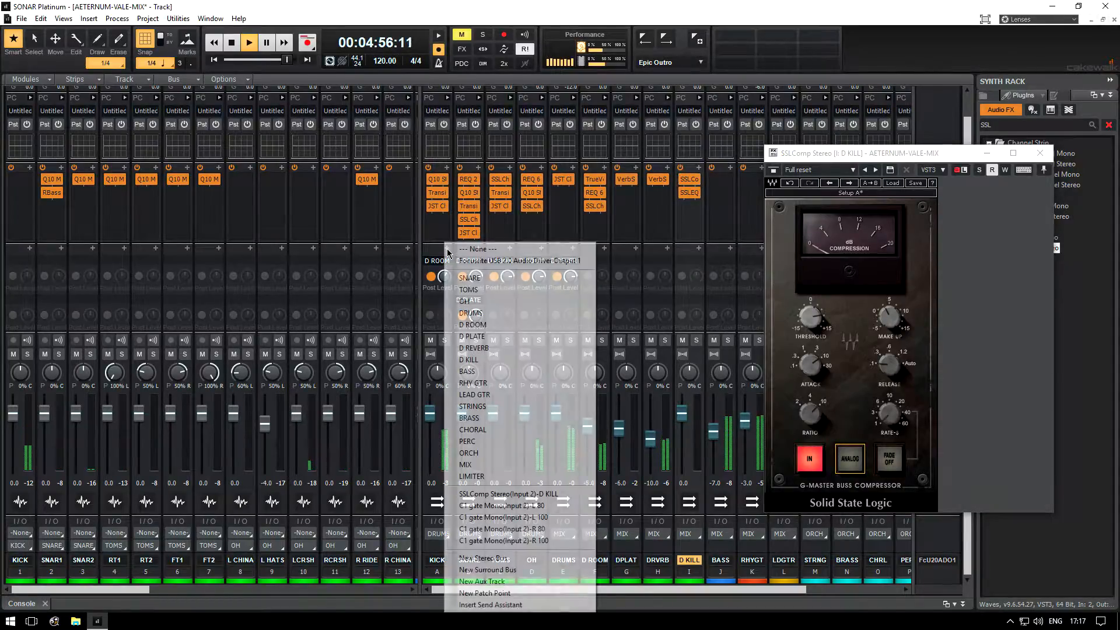
click(493, 360)
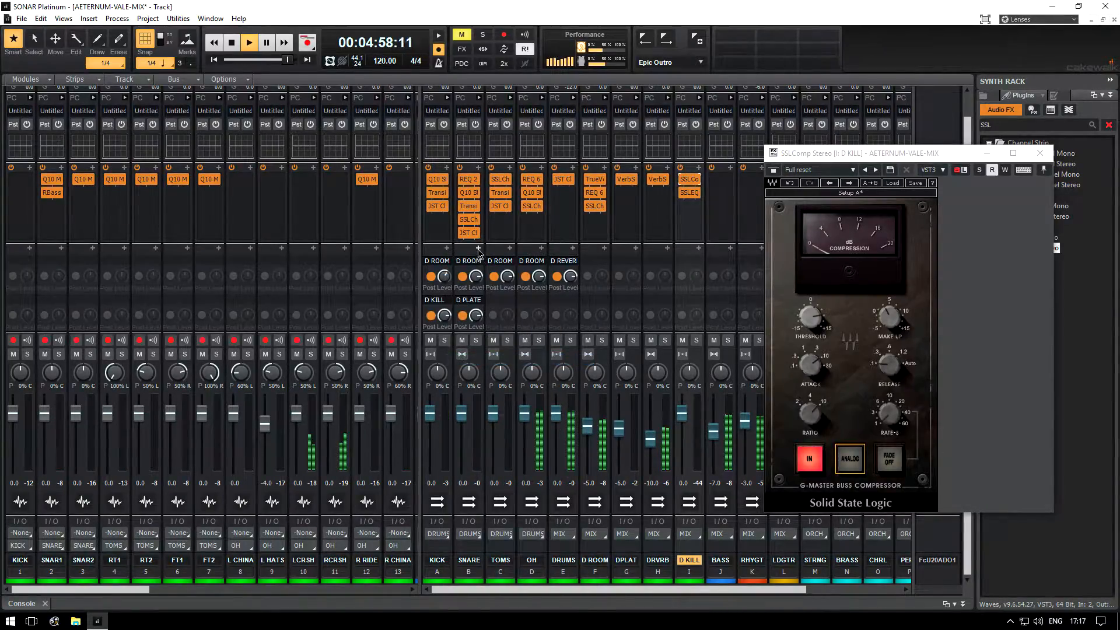
click(478, 248)
click(498, 360)
click(511, 210)
click(591, 333)
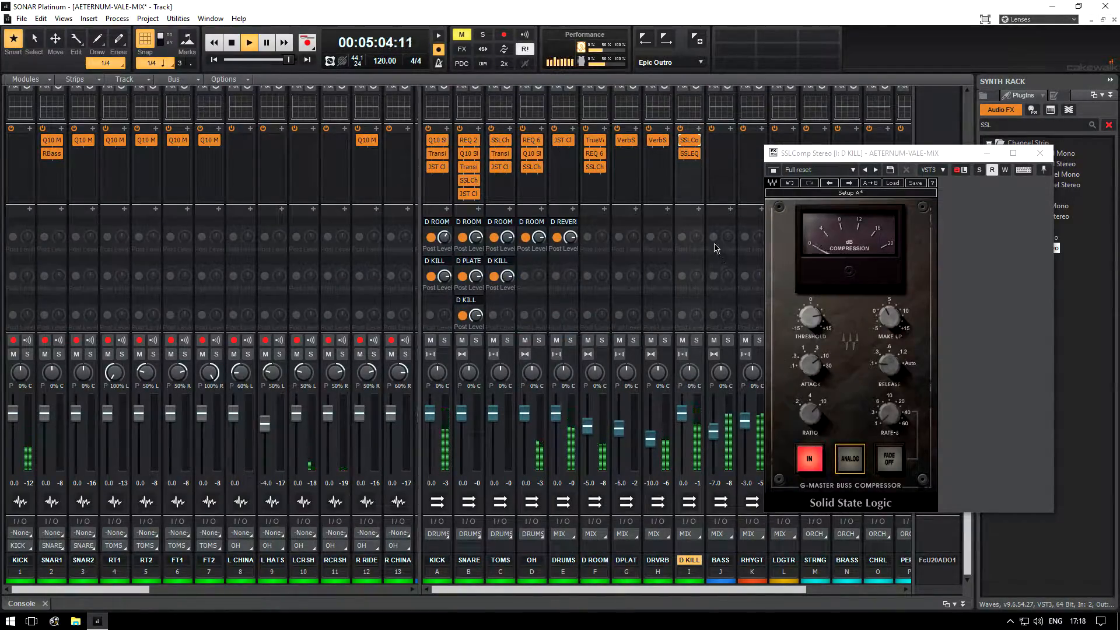
Bypass SSLEQ on the D KILL bus and restart playback from Riff 3, keeping the compressor window beside the console strips.
click(684, 155)
drag(881, 155, 258, 138)
key(d)
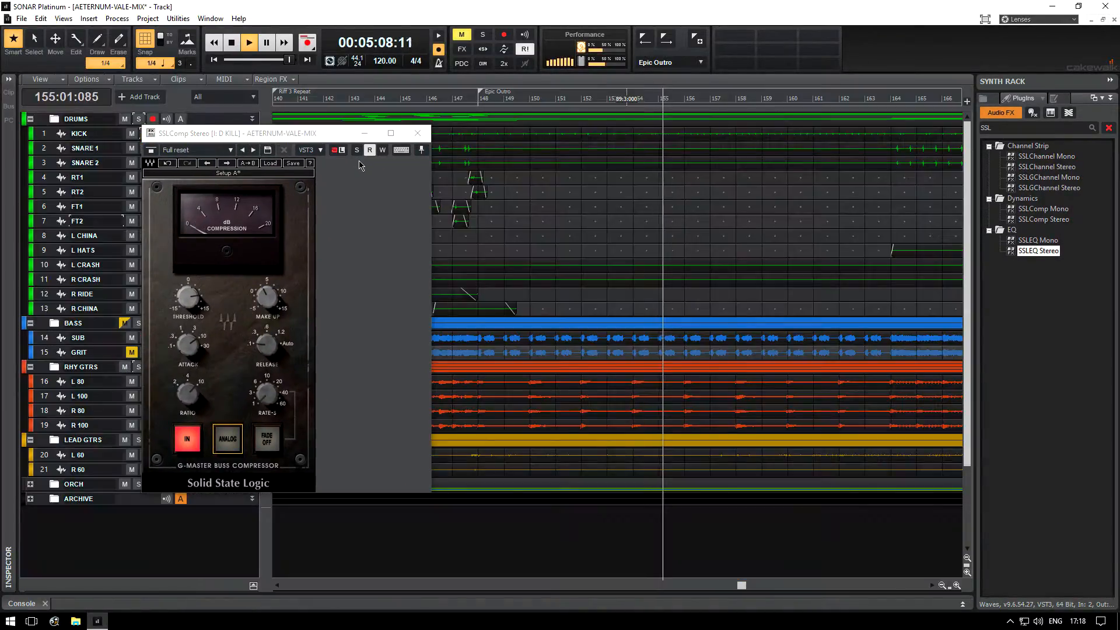
key(space)
key(space)
mouse_move(327, 133)
mouse_down()
mouse_move(625, 156)
mouse_move(983, 148)
mouse_up()
key(d)
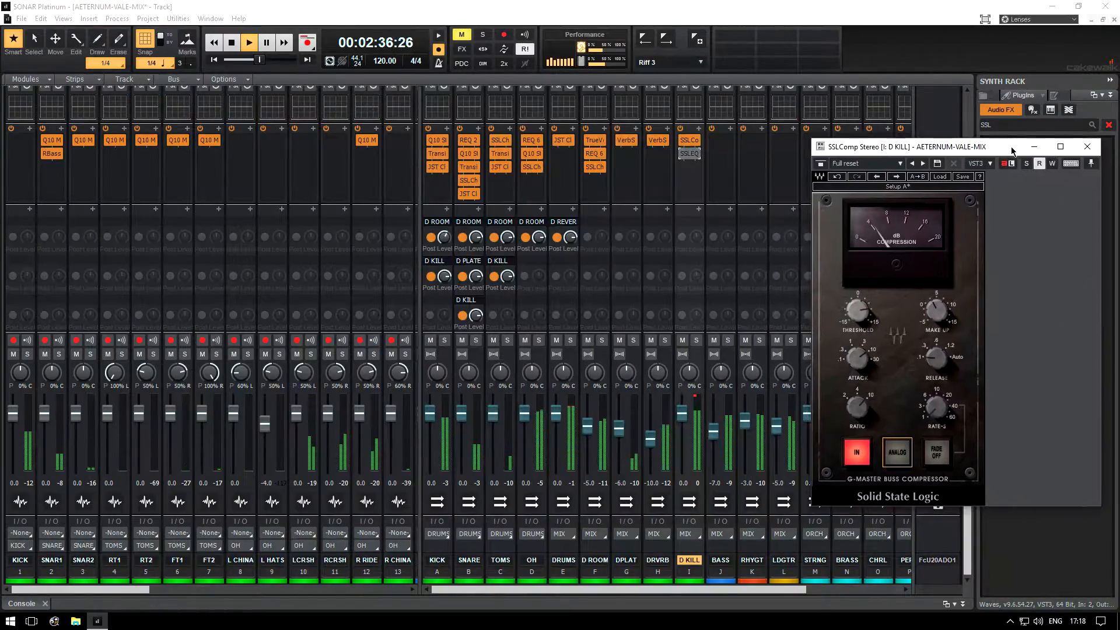
Lower the SSLComp threshold on D KILL and set the KICK bus's D KILL send level to -8.5.
drag(857, 314, 858, 350)
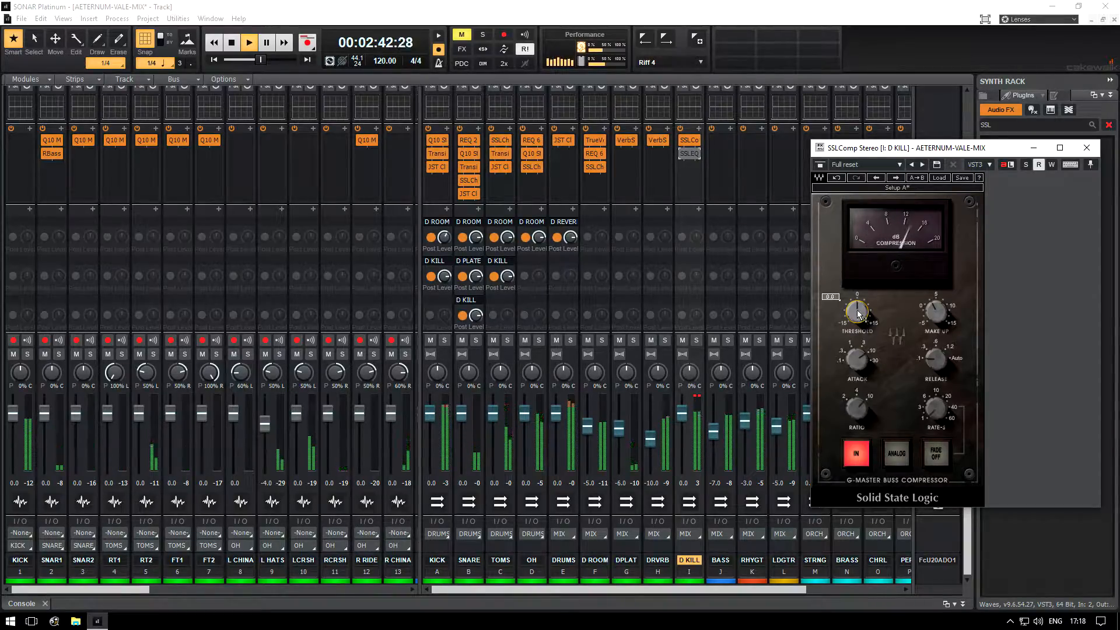
click(445, 276)
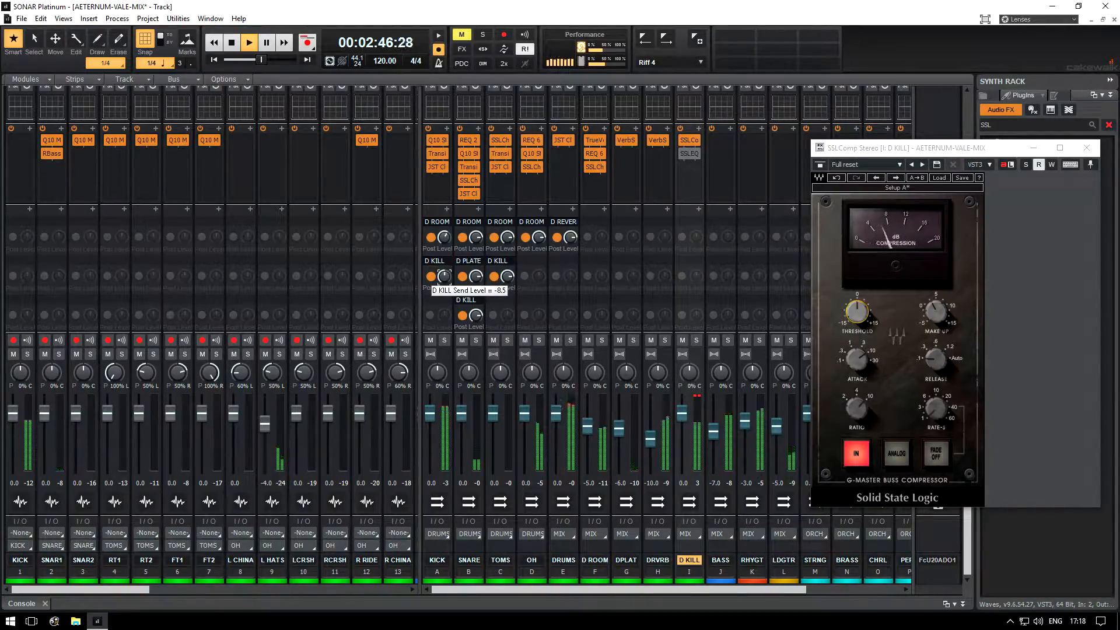
Lower the KICK bus's D KILL send level further and fine-tune the SSLComp threshold on D KILL.
drag(445, 276, 444, 282)
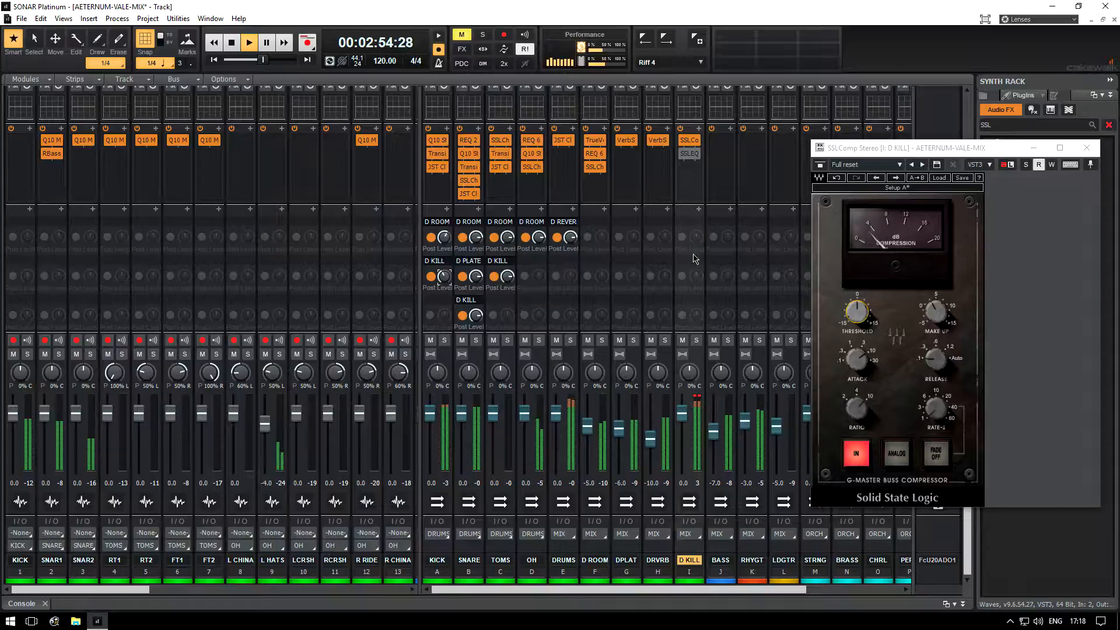
click(847, 303)
drag(857, 312, 857, 309)
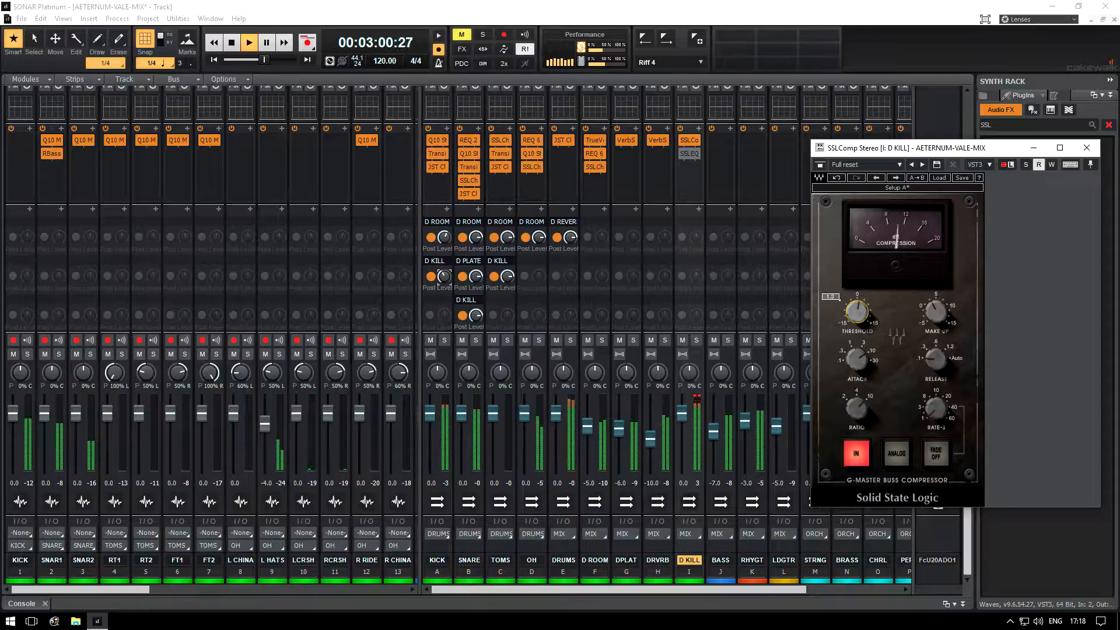
drag(858, 311, 857, 312)
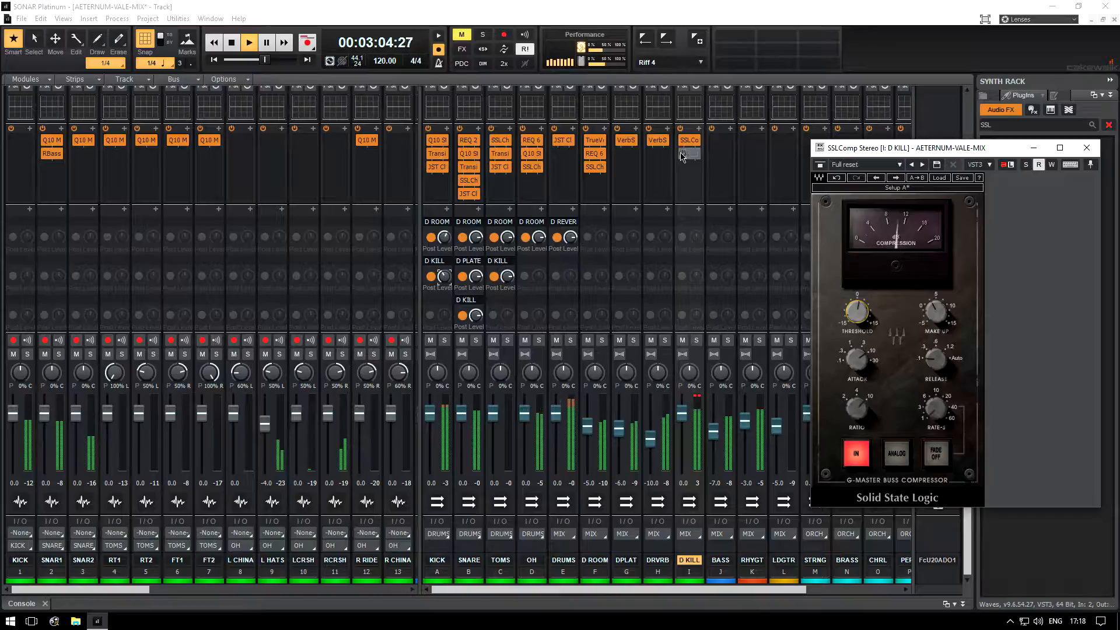
Play from Epicness Starts, re-enable SSLEQ on the D KILL bus in place of the compressor window, and boost its HF gain.
click(689, 62)
click(678, 179)
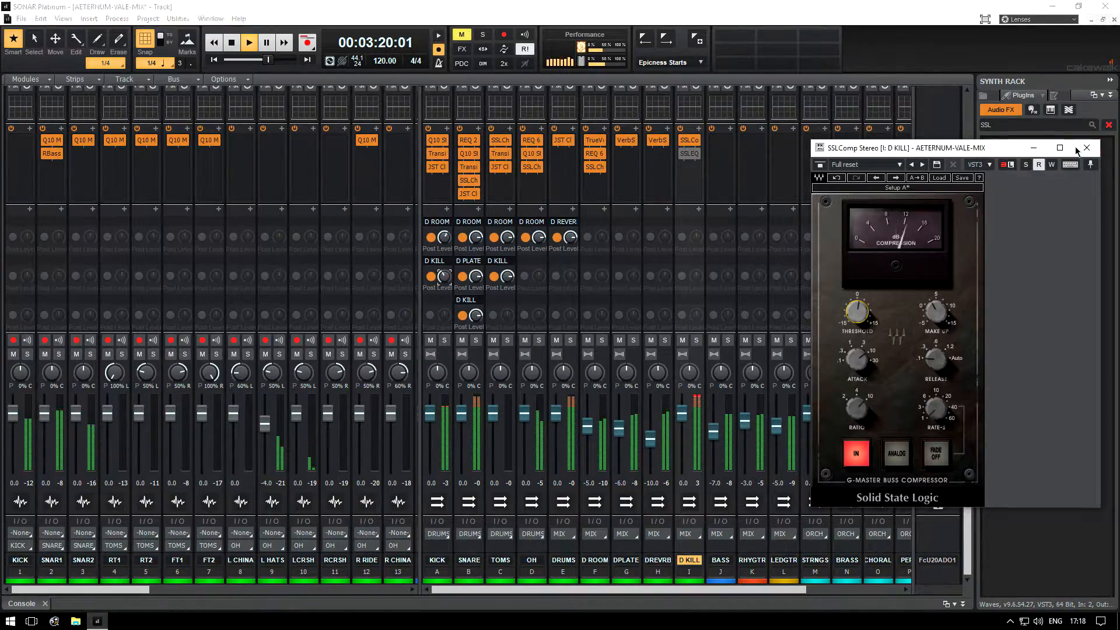
click(1086, 148)
drag(694, 159, 693, 157)
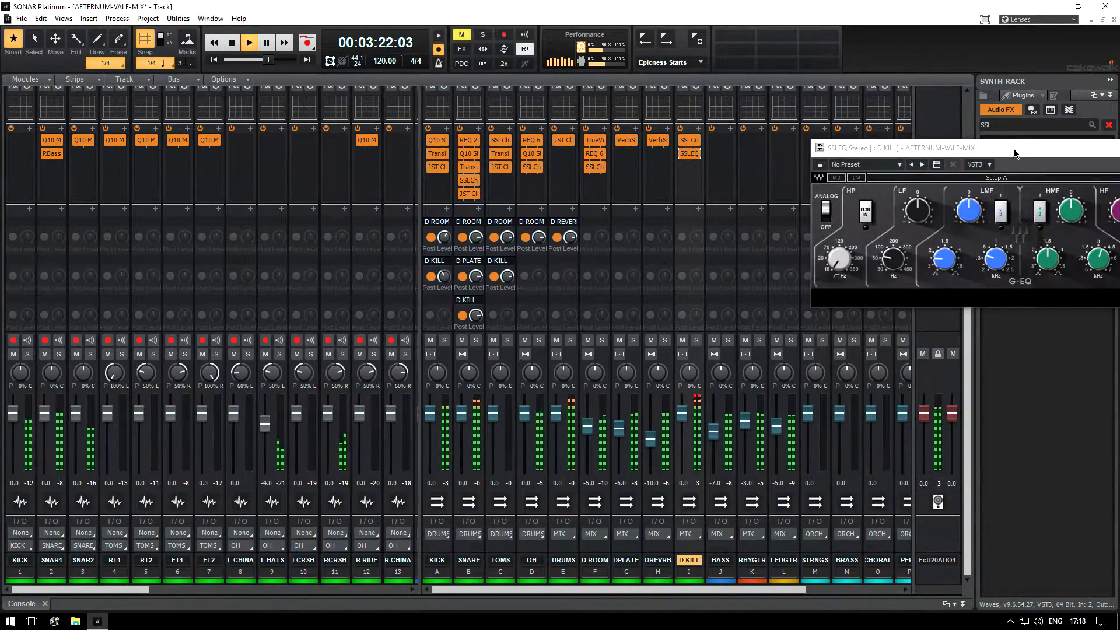
drag(746, 231, 746, 226)
double_click(751, 230)
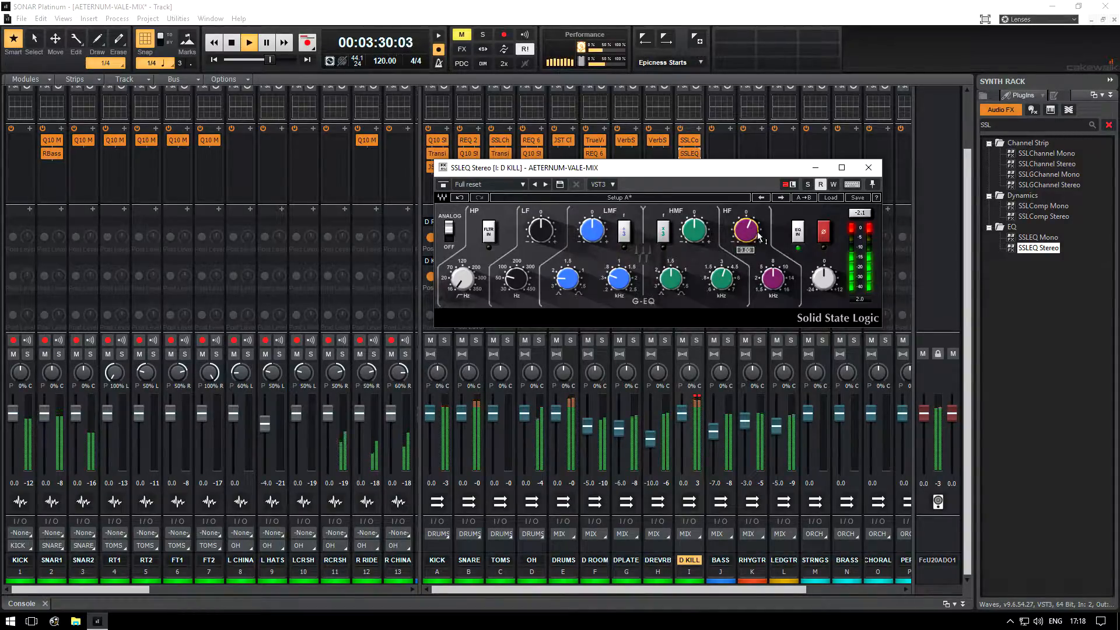
click(869, 168)
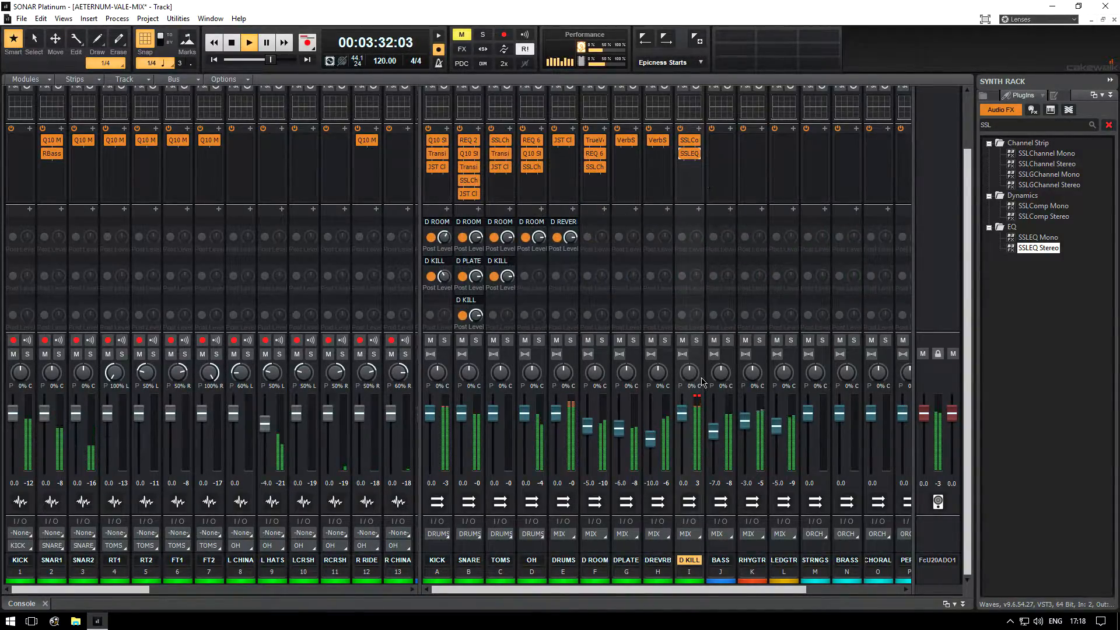
Set the D KILL bus fader to -7.0 and solo the drum buses from KICK through D KILL.
mouse_move(688, 415)
mouse_down()
mouse_move(688, 464)
mouse_move(682, 434)
mouse_up()
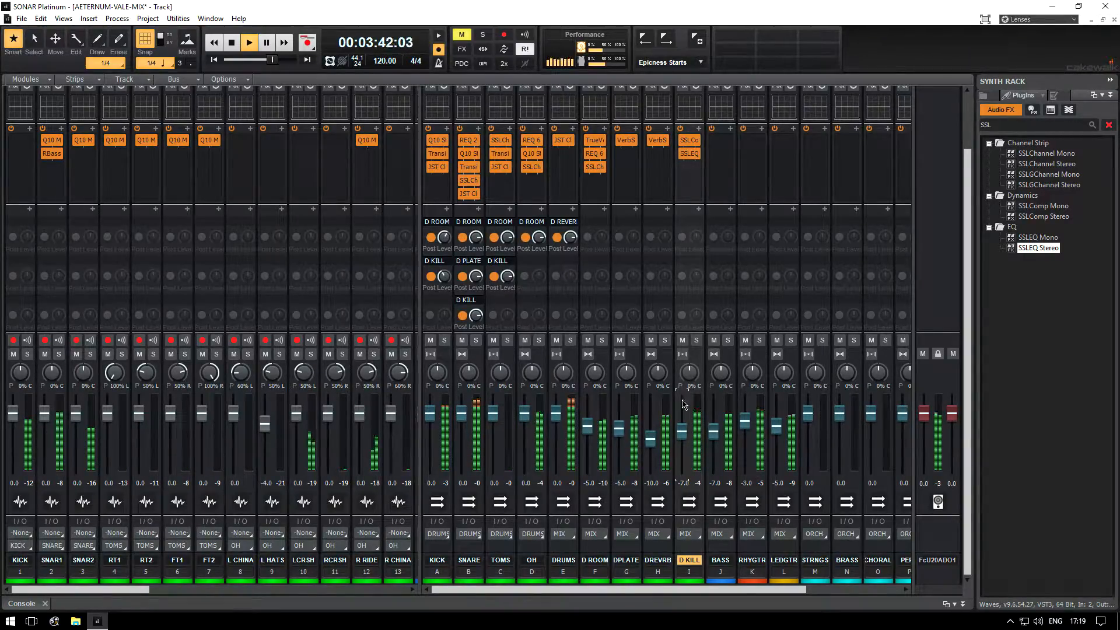
drag(696, 341, 444, 344)
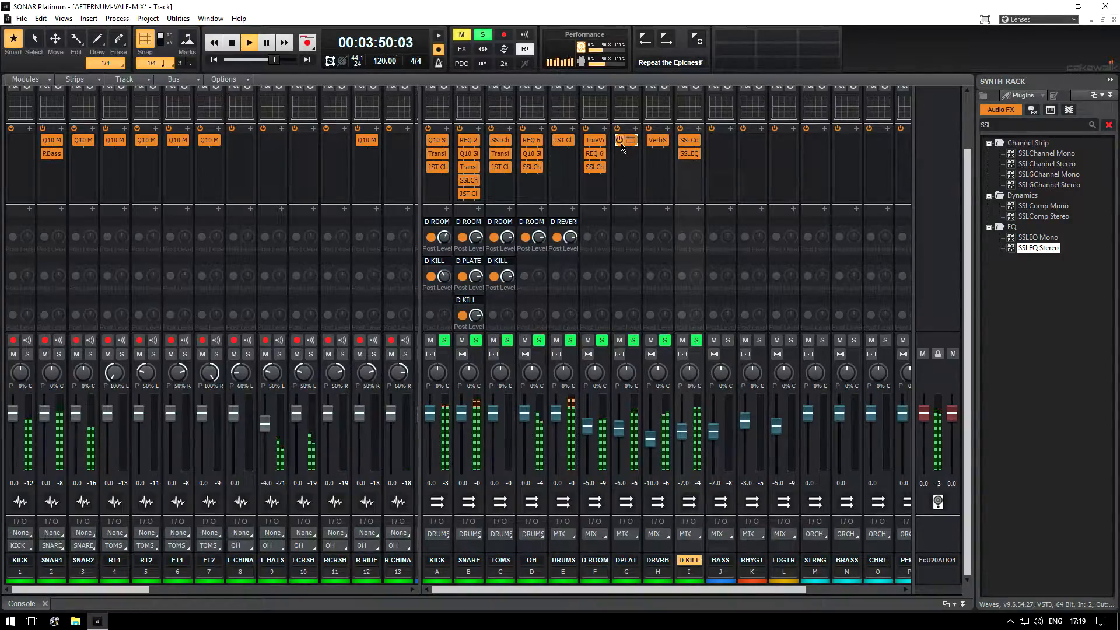
click(444, 342)
click(444, 341)
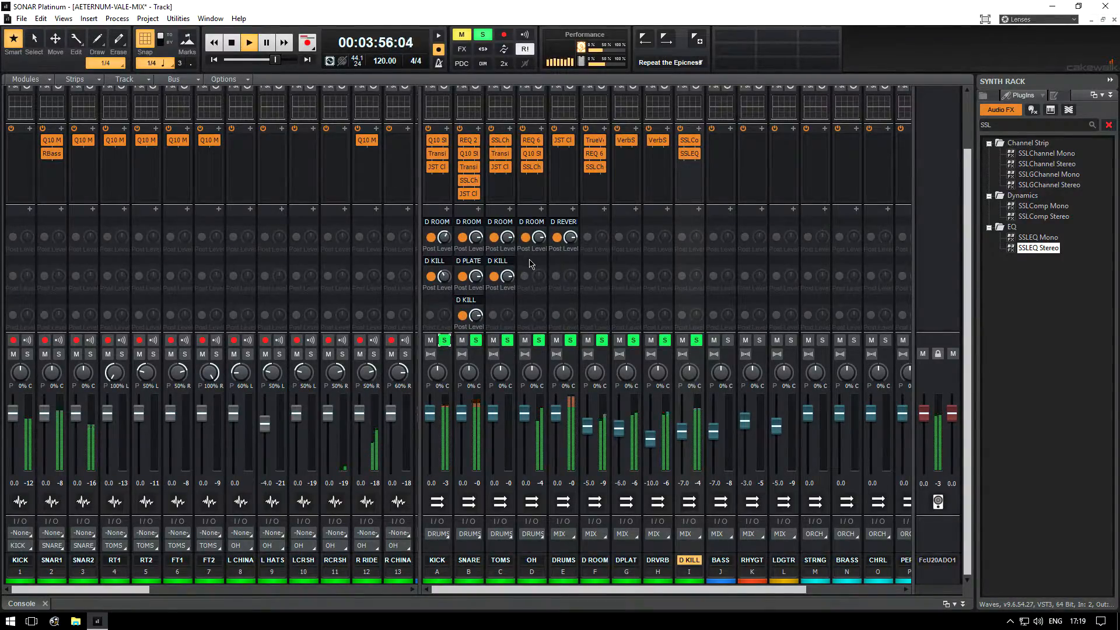
Raise band 10 of the KICK bus's Q10 equalizer to about 6 dB near 12 kHz, and close the plugin.
double_click(437, 140)
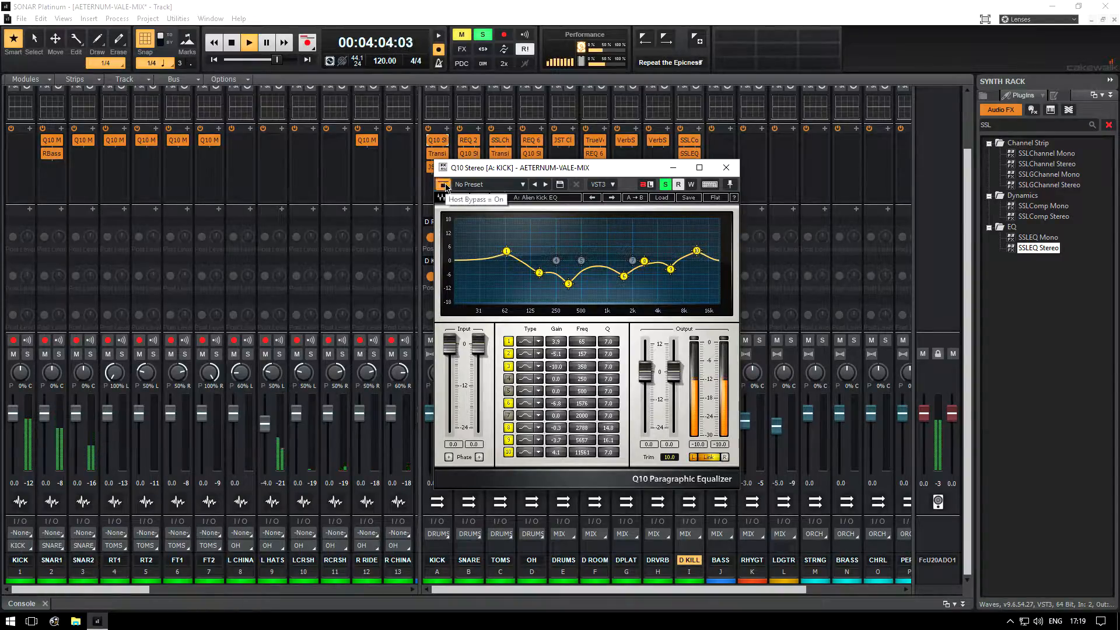
mouse_move(702, 257)
mouse_down()
mouse_move(702, 266)
mouse_move(699, 232)
mouse_move(698, 245)
mouse_up()
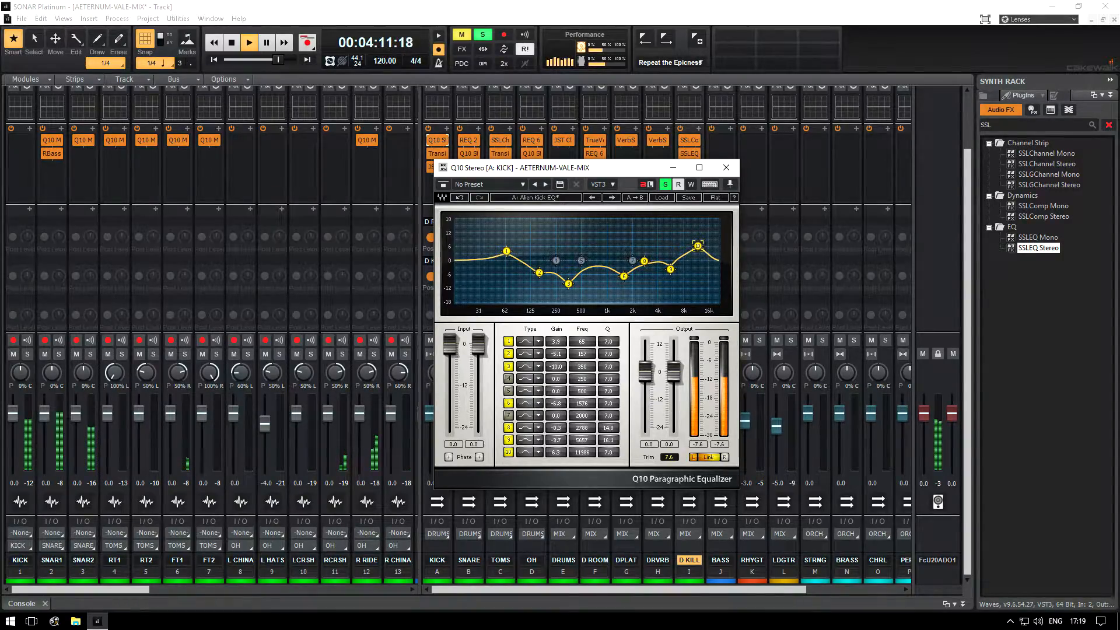
click(726, 167)
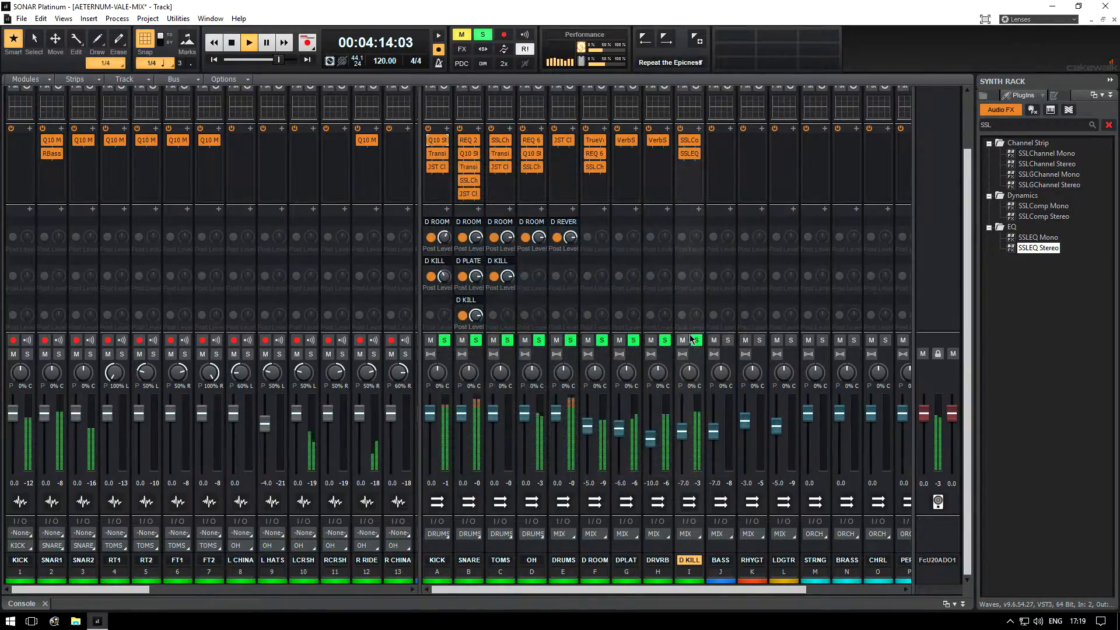
Stop playback, clear the solos on the drum buses, and save the project.
key(space)
click(445, 340)
click(448, 341)
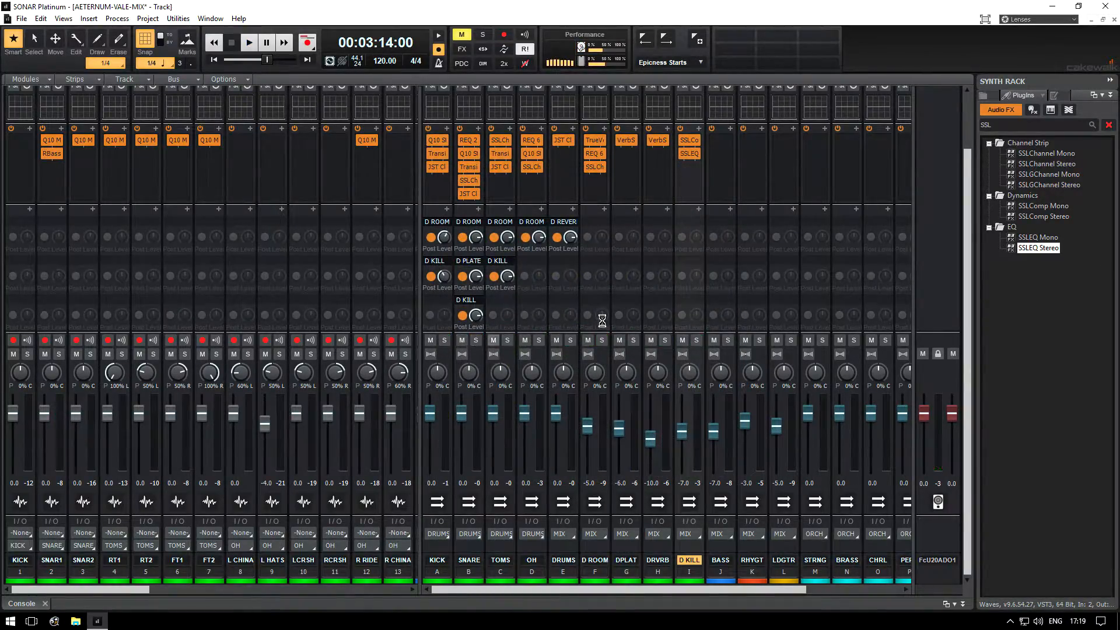
key(ctrl+s)
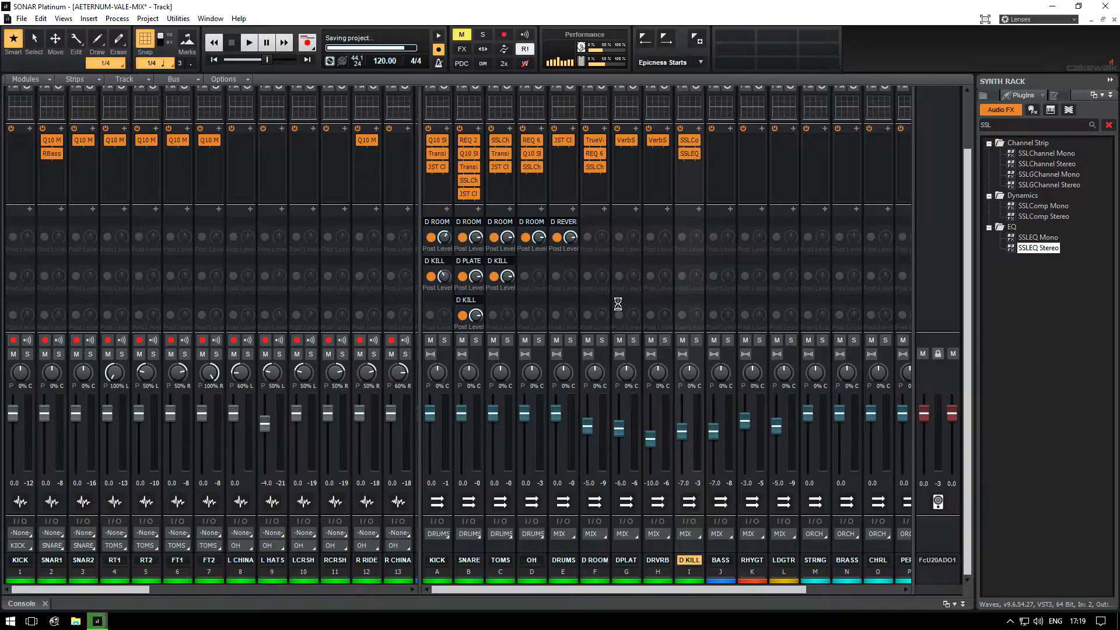
Show the track view and play the full mix from about bar 41, just before Riff 1.
key(d)
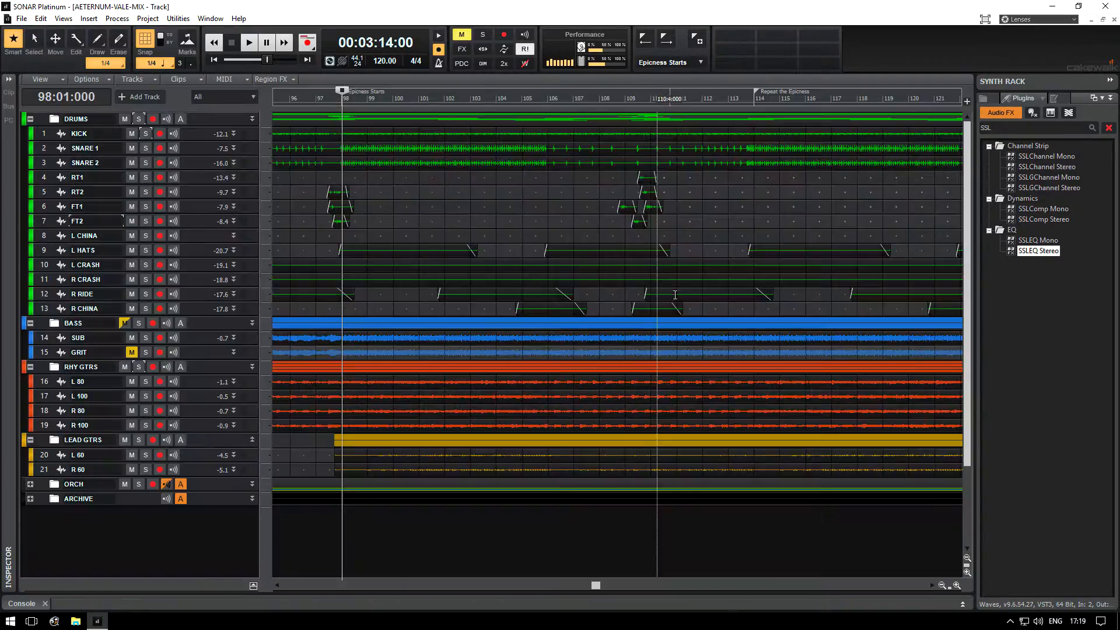
key(w)
scroll(640, 303, down, 2)
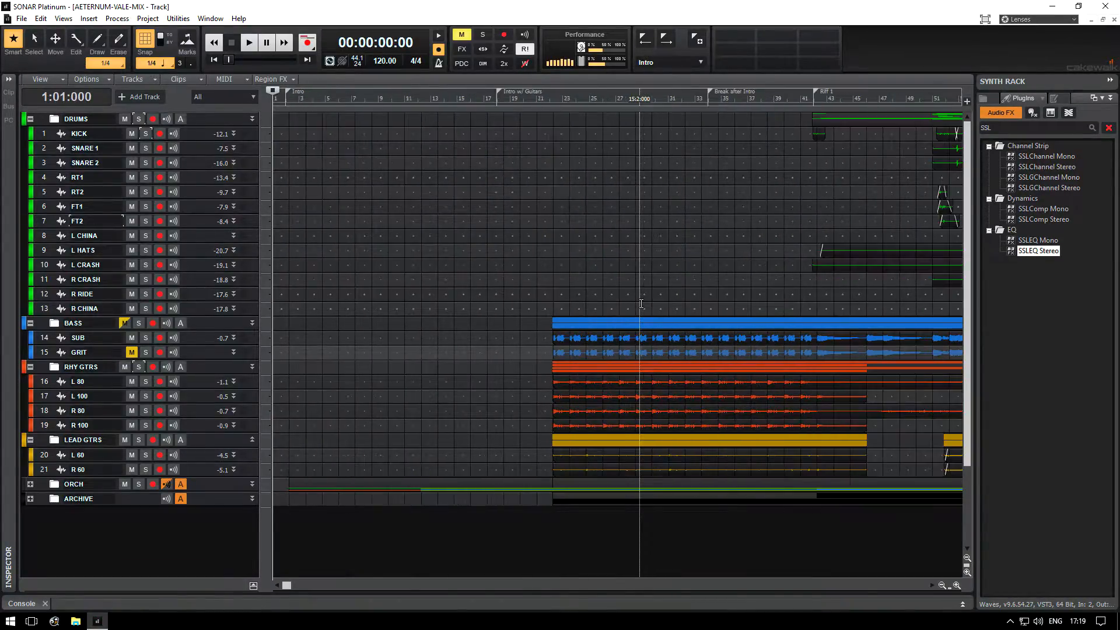
click(690, 175)
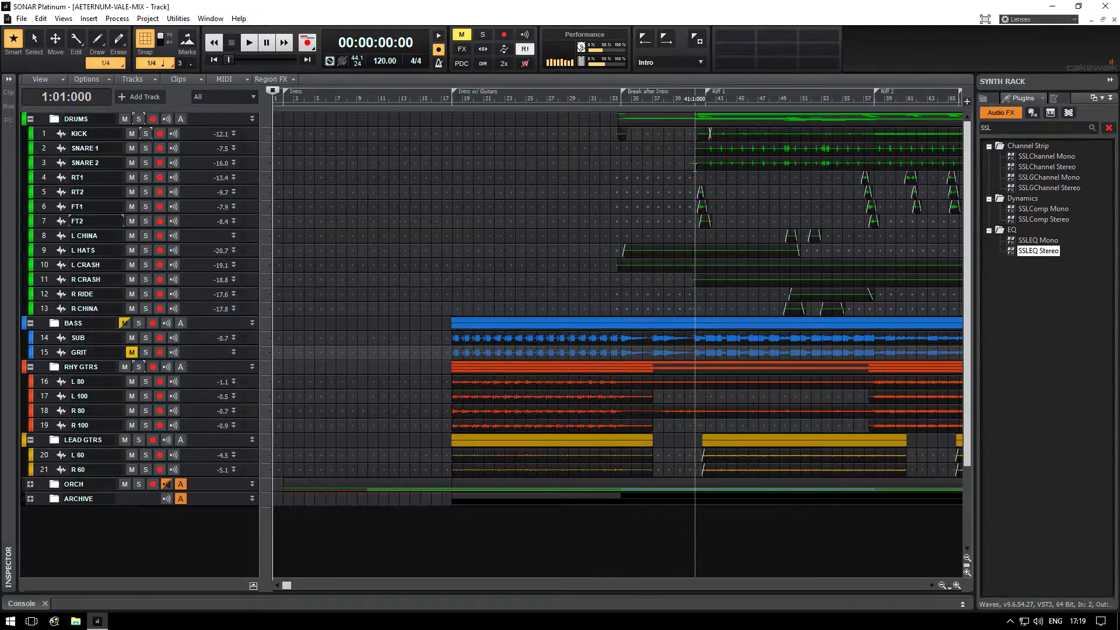
key(space)
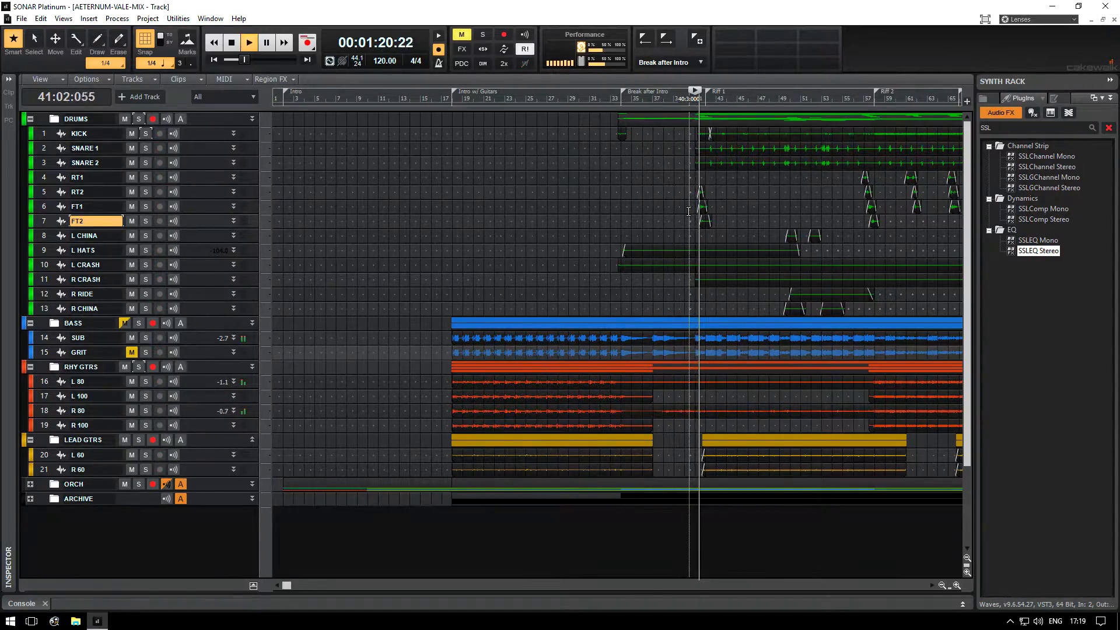
Return to the console and collapse the browser so all buses through LIMITER fit, widening the track strip area slightly.
key(alt+2)
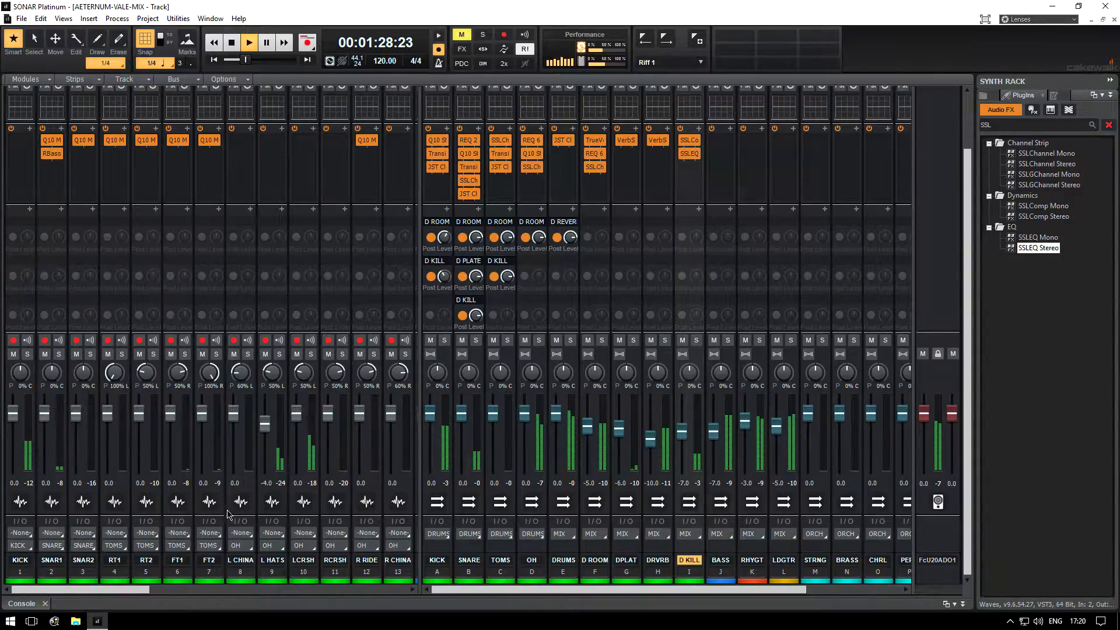
drag(123, 591, 57, 589)
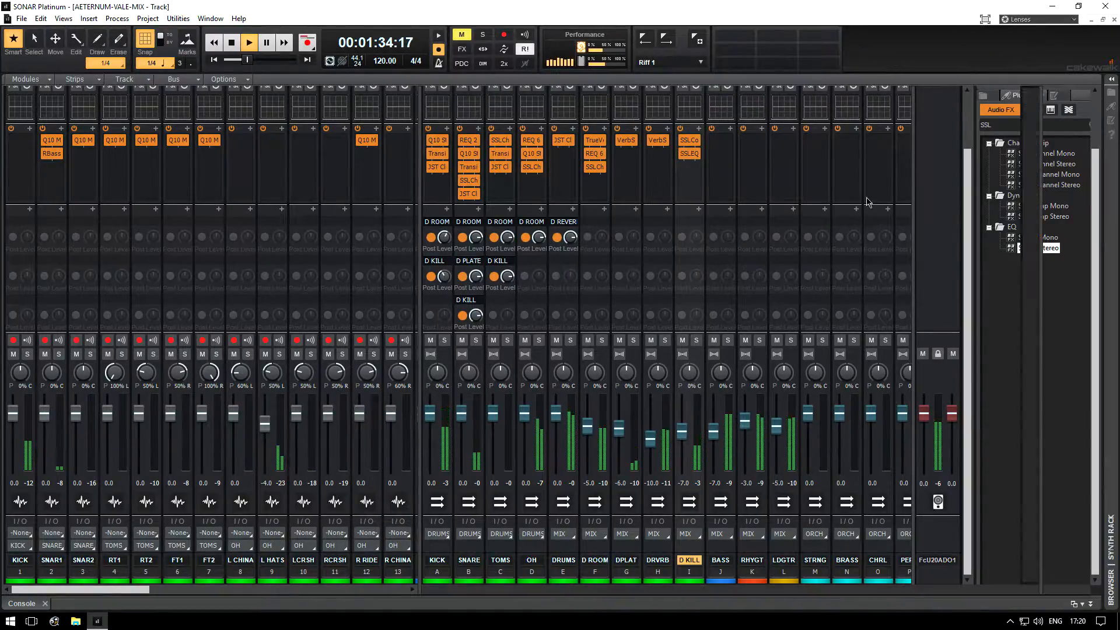
key(b)
drag(420, 347, 431, 347)
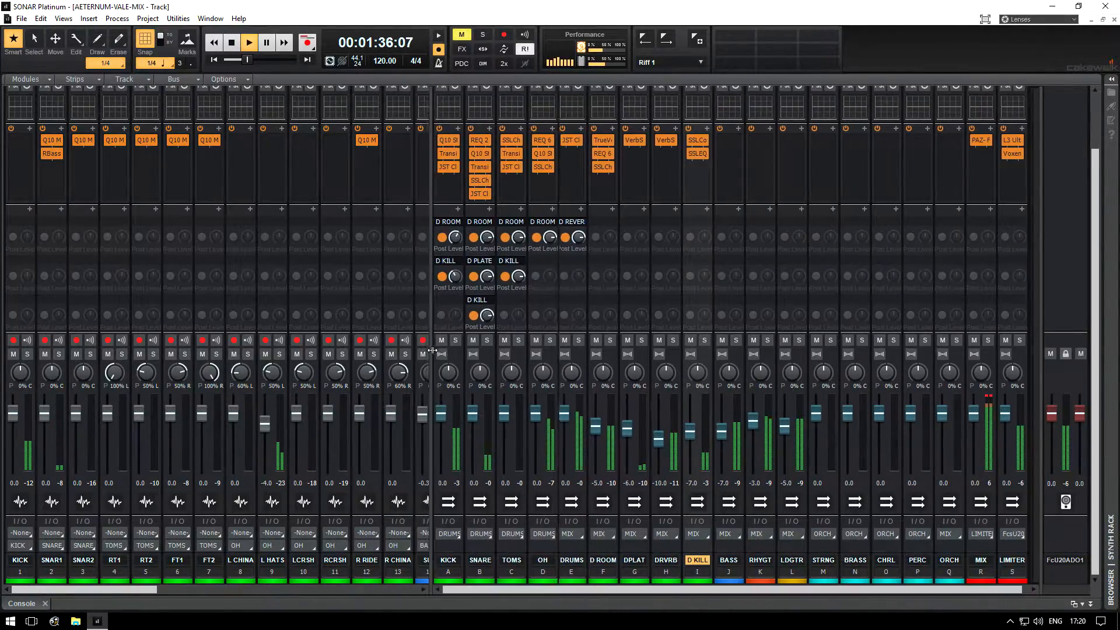
Reset the MIX bus's peak indicator and examine the low-mid peak of the mix in its PAZ Frequency analyzer.
click(993, 400)
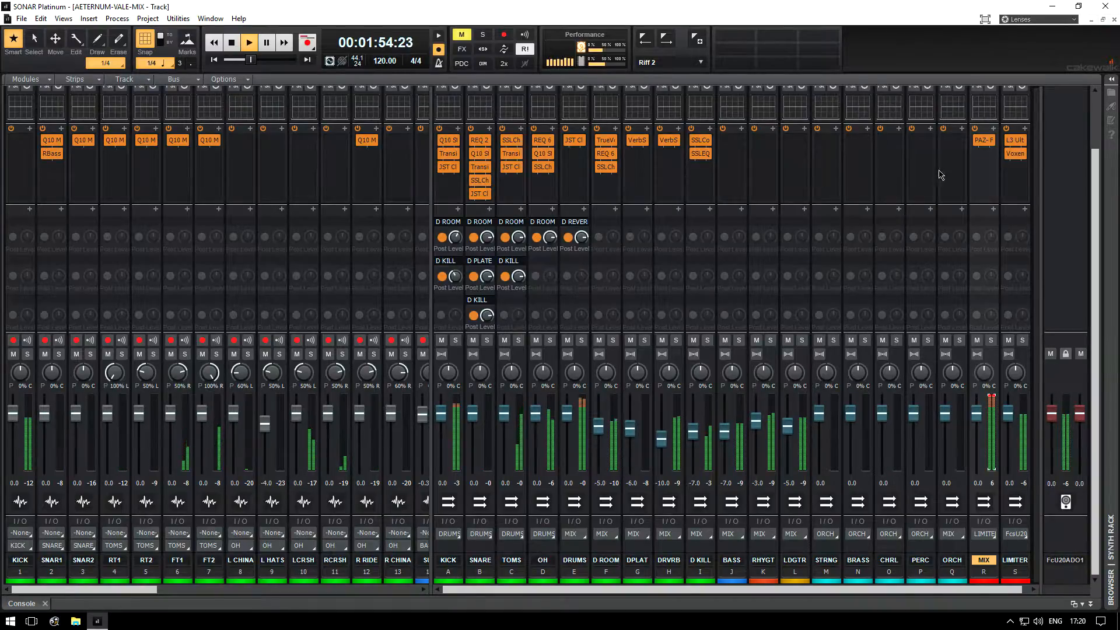
double_click(984, 140)
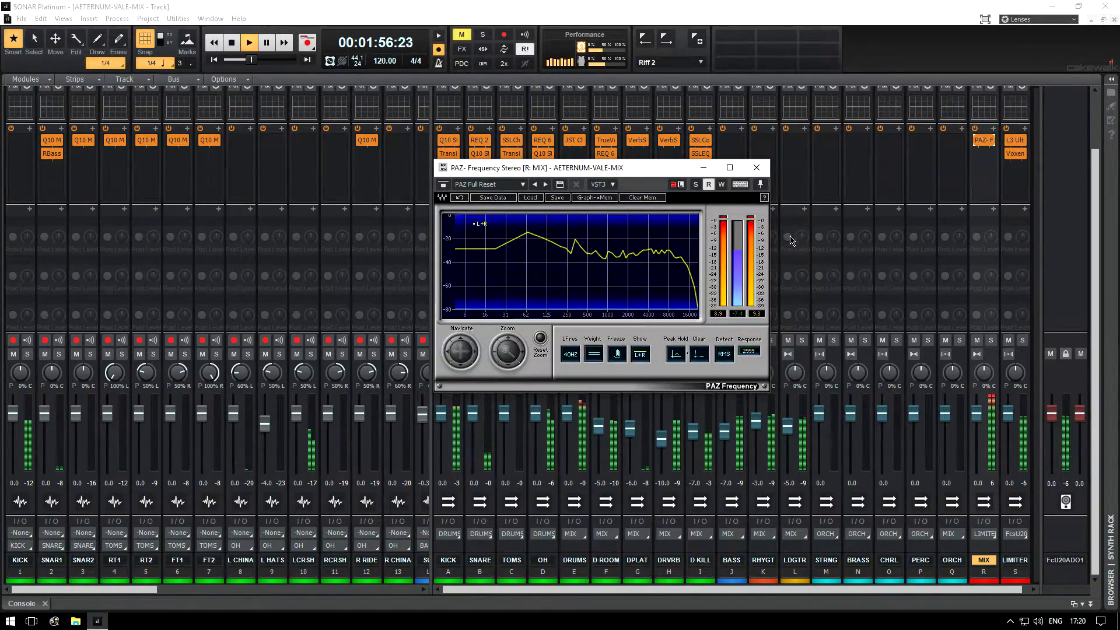
click(575, 250)
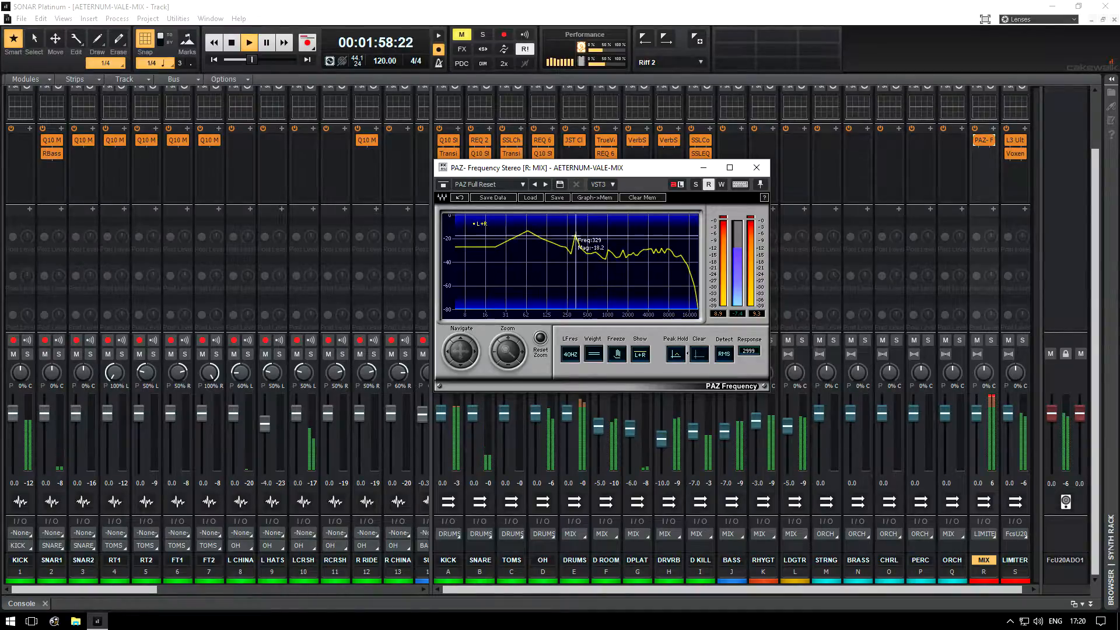
click(756, 167)
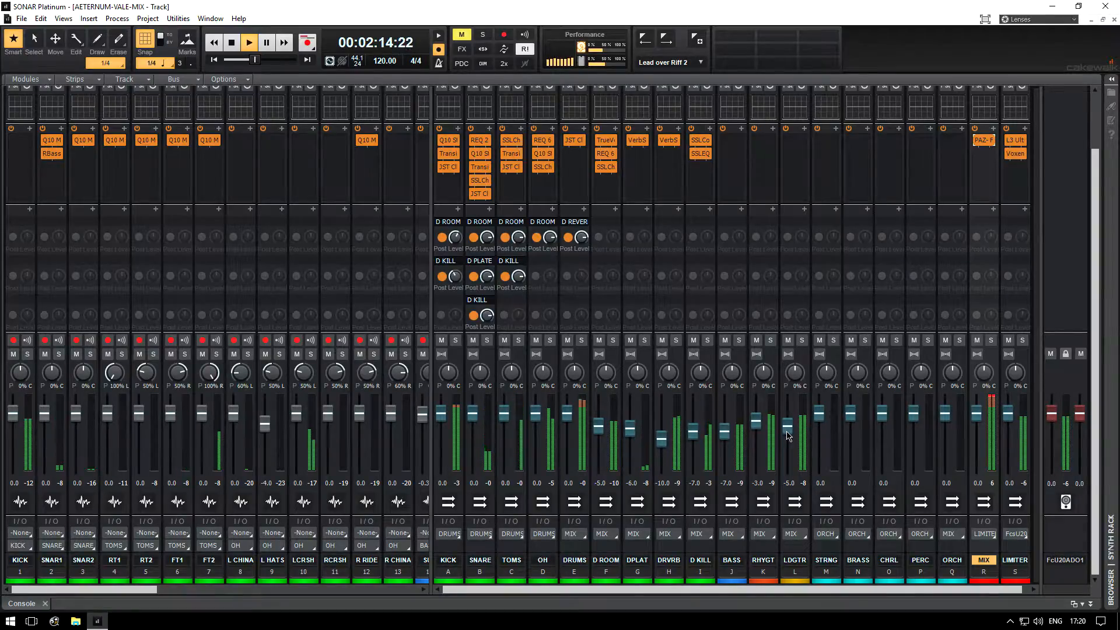
Audition the mix by jumping playback to the Epicness section, Bring the Epic to a Close, and Epic Outro.
mouse_move(788, 435)
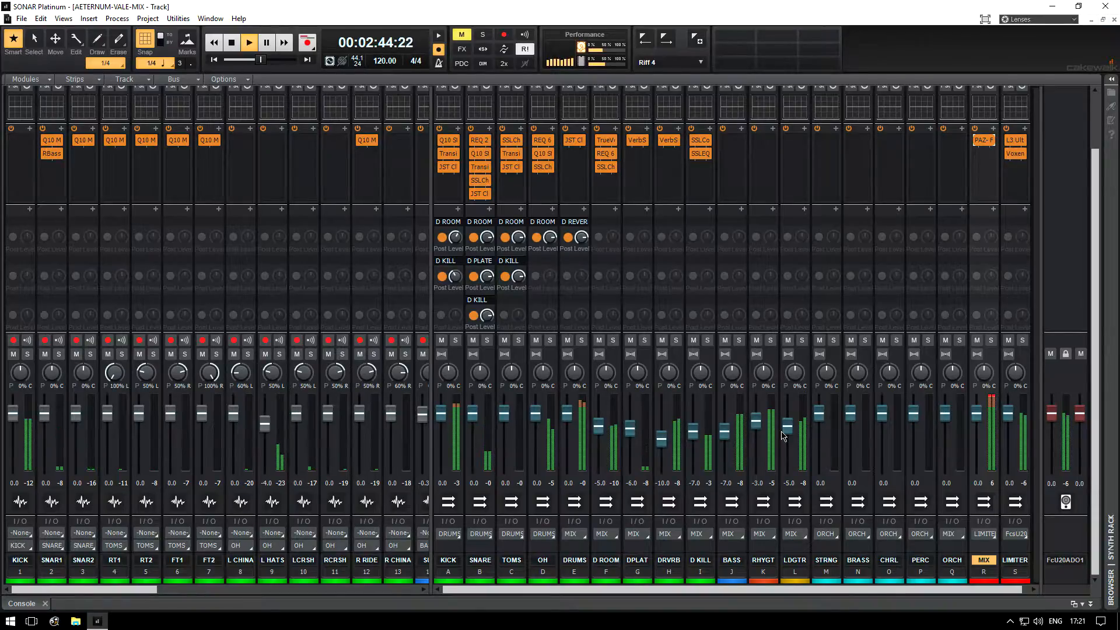
click(699, 63)
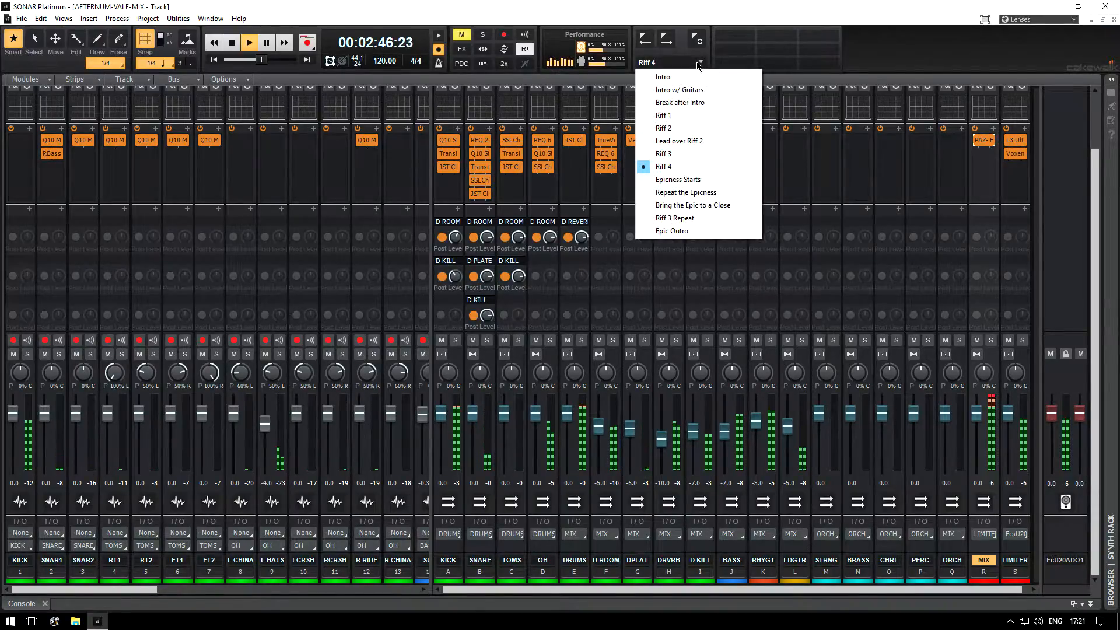
click(707, 192)
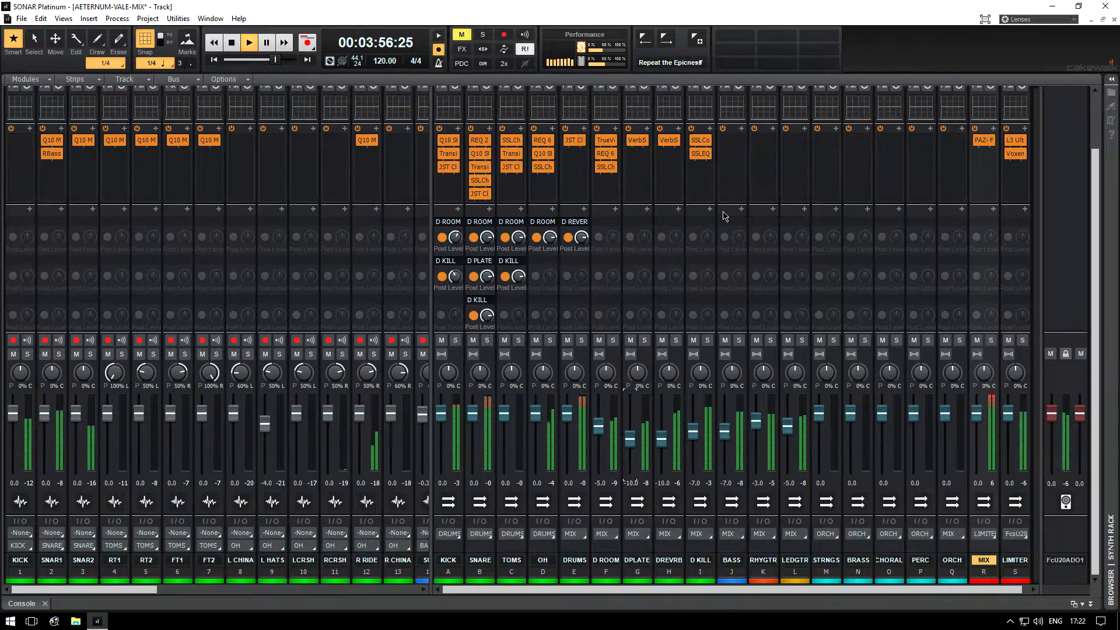
click(700, 62)
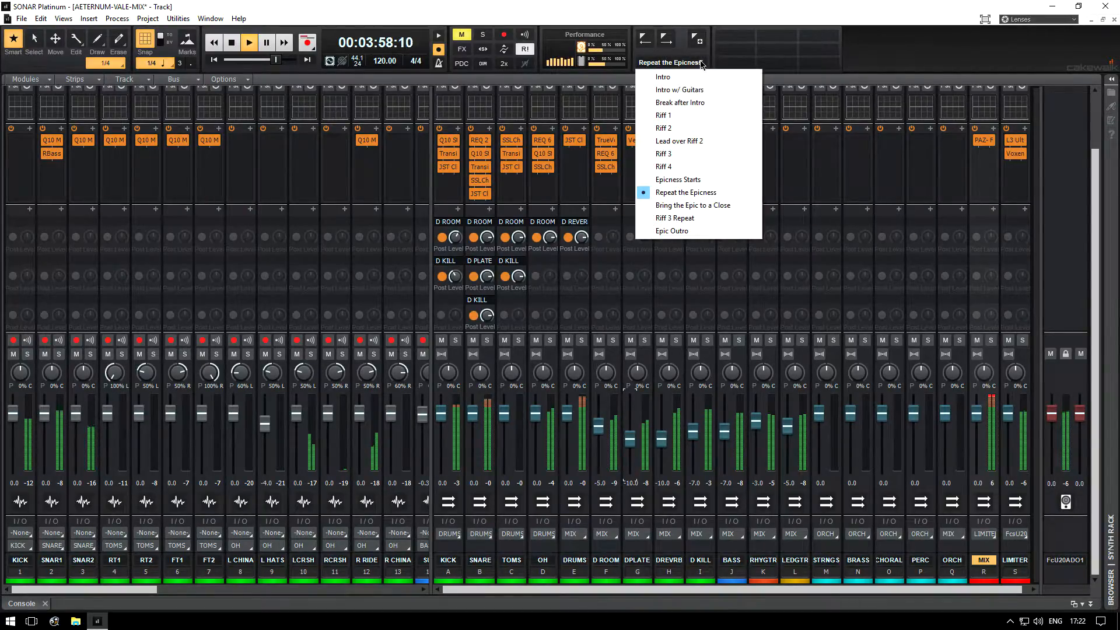
click(720, 206)
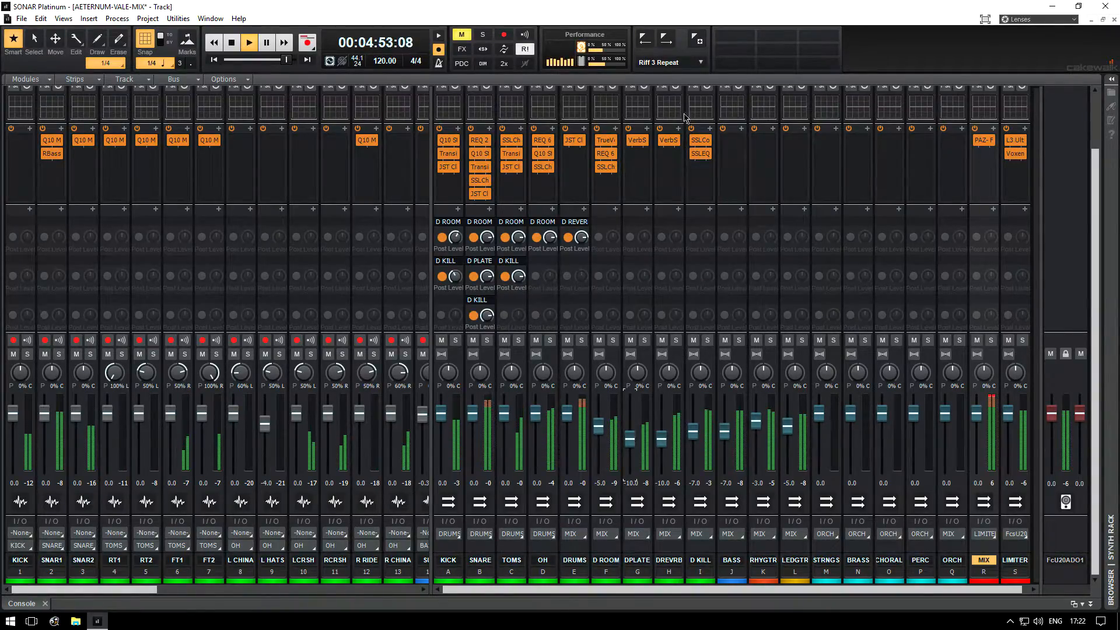
click(694, 68)
click(675, 222)
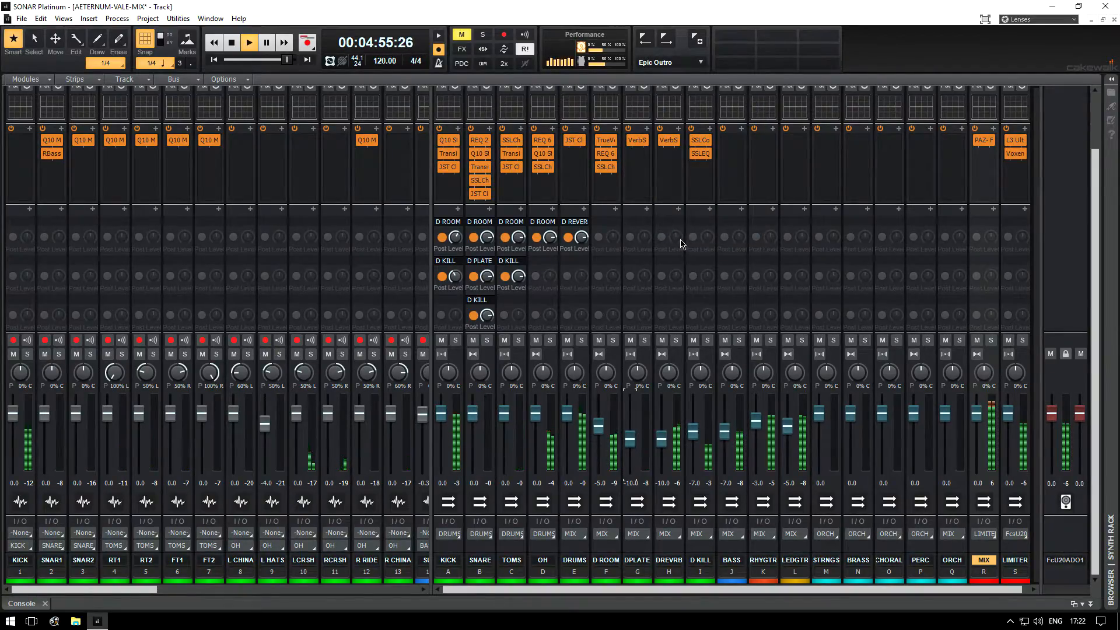
Continue playback in the track view from about bar 164, where the snares re-enter in Epic Outro, and return to the console.
key(d)
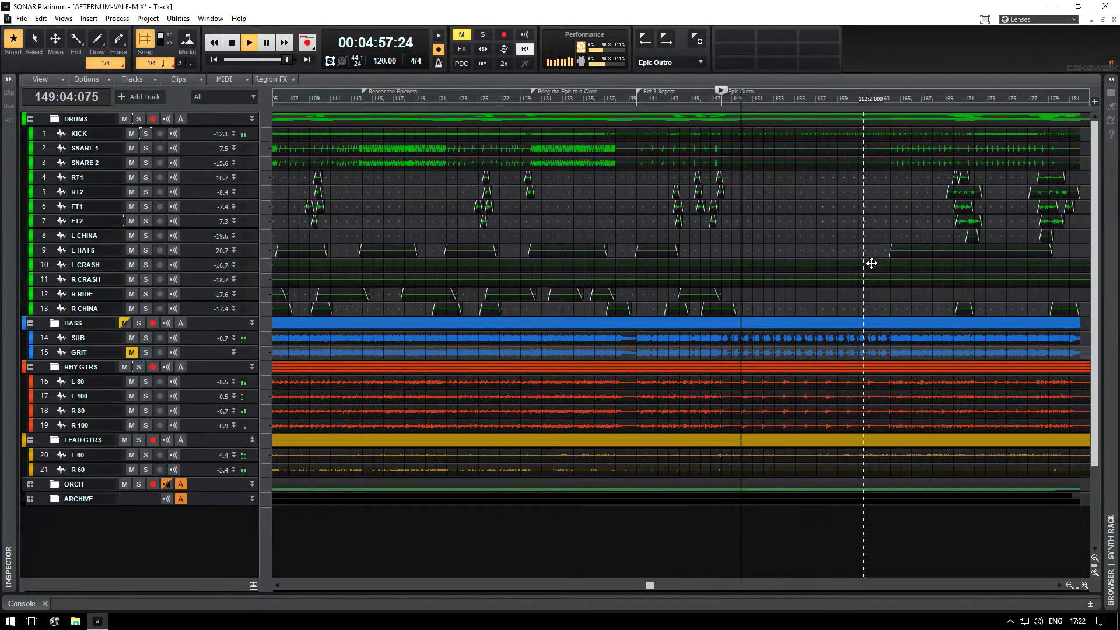
click(892, 220)
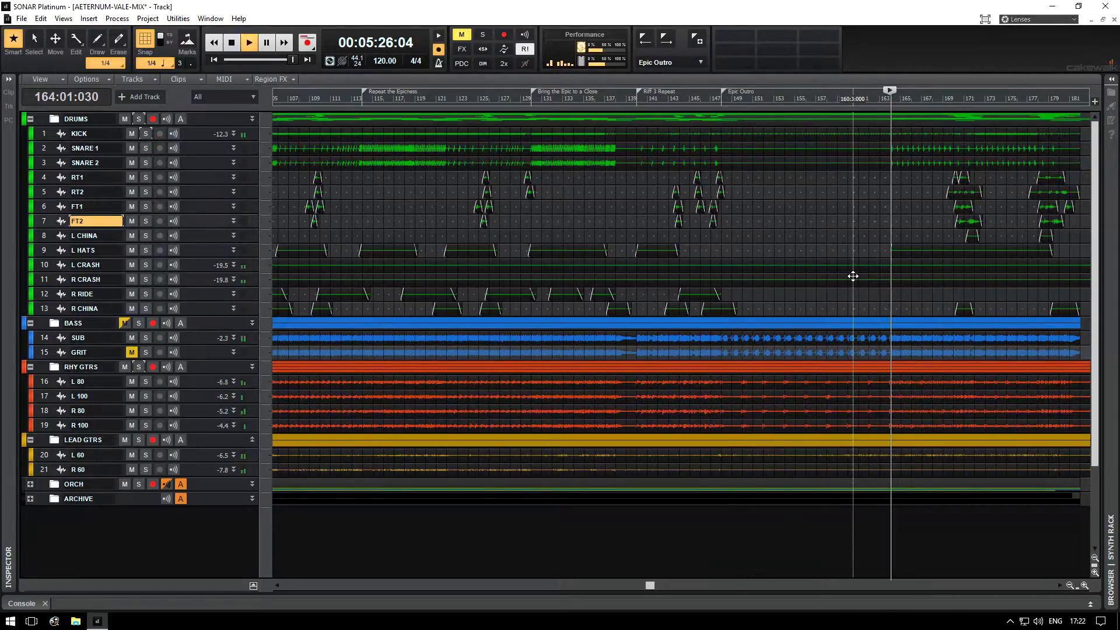
key(d)
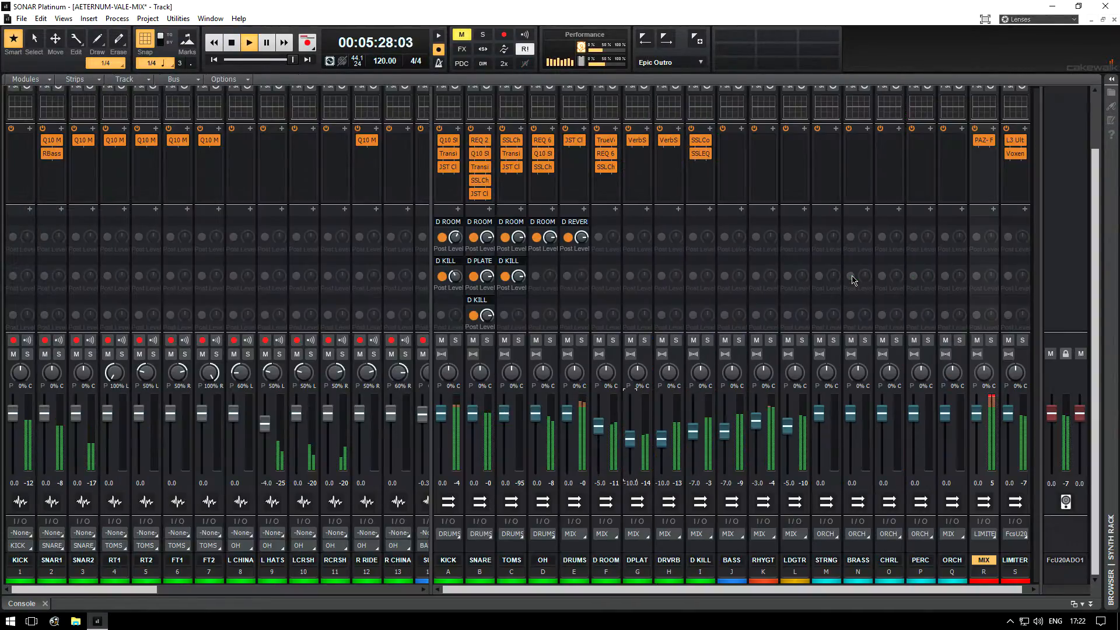